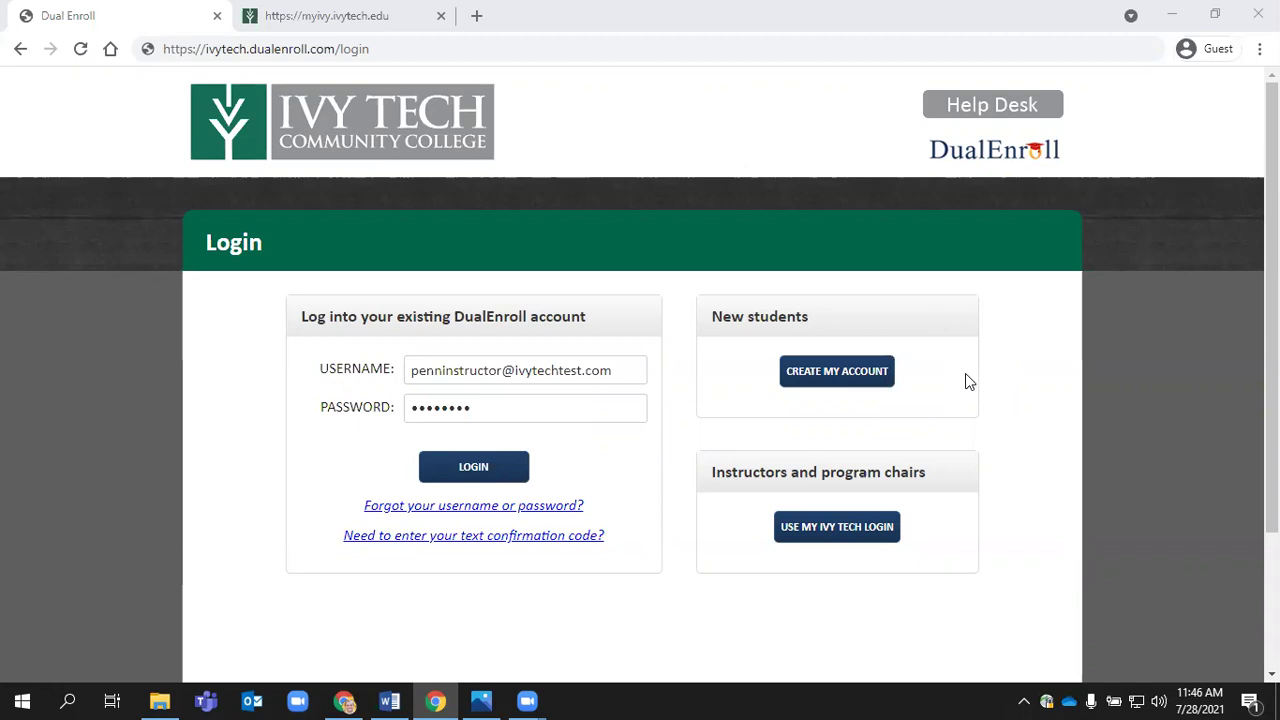
Check the DualEnroll login address and the password reset option on the MyIvy welcome page, returning to the DualEnroll login.
{"action": "left_click", "coordinate": [238, 48]}
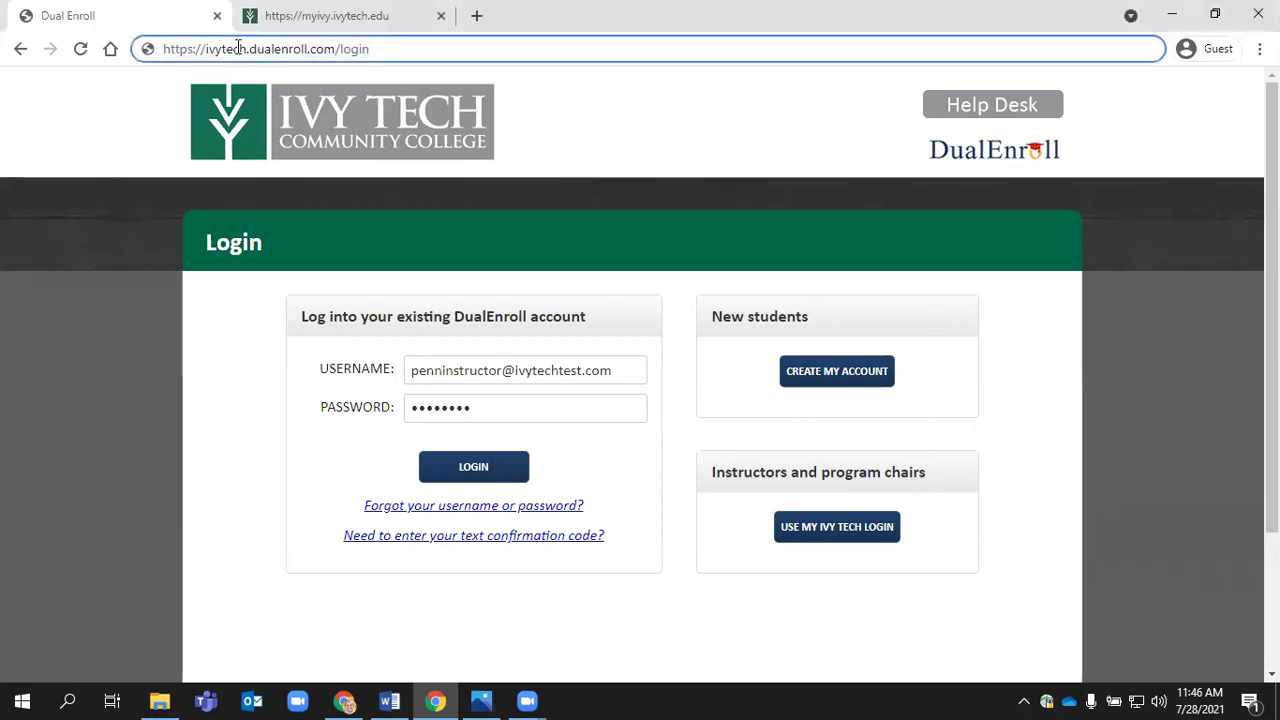
{"action": "left_click", "coordinate": [1059, 400]}
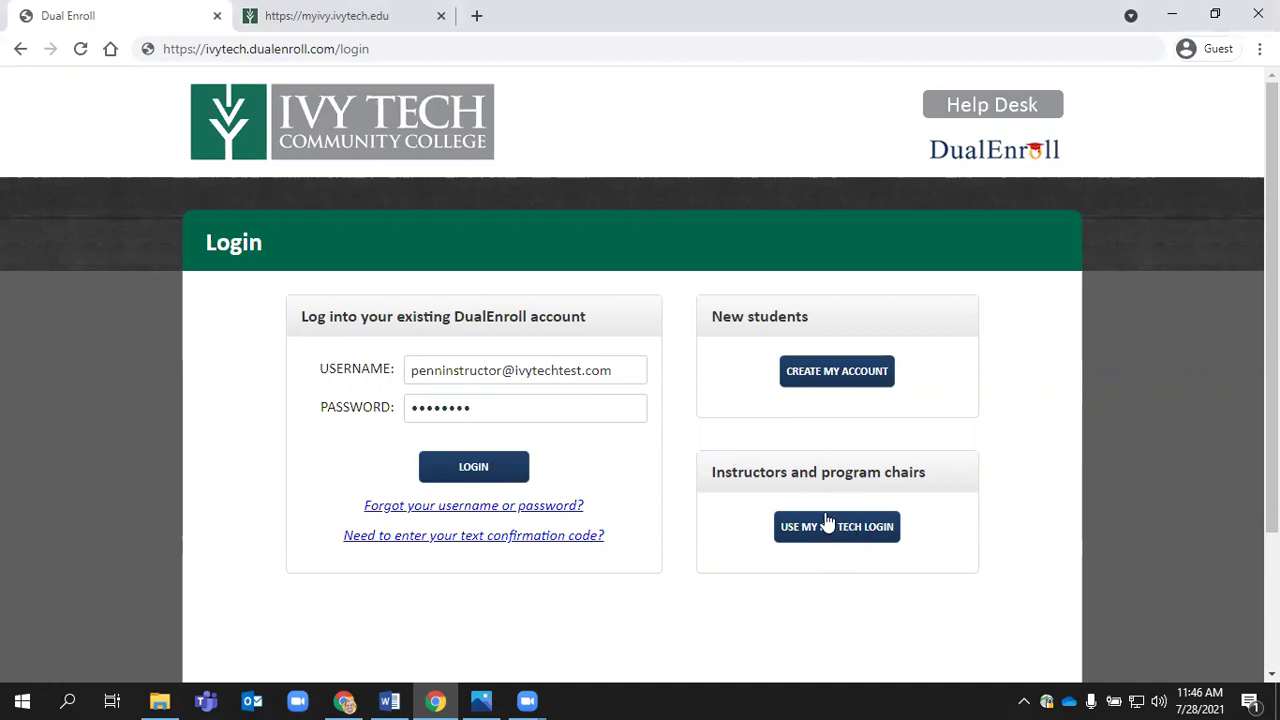
{"action": "left_click", "coordinate": [363, 18]}
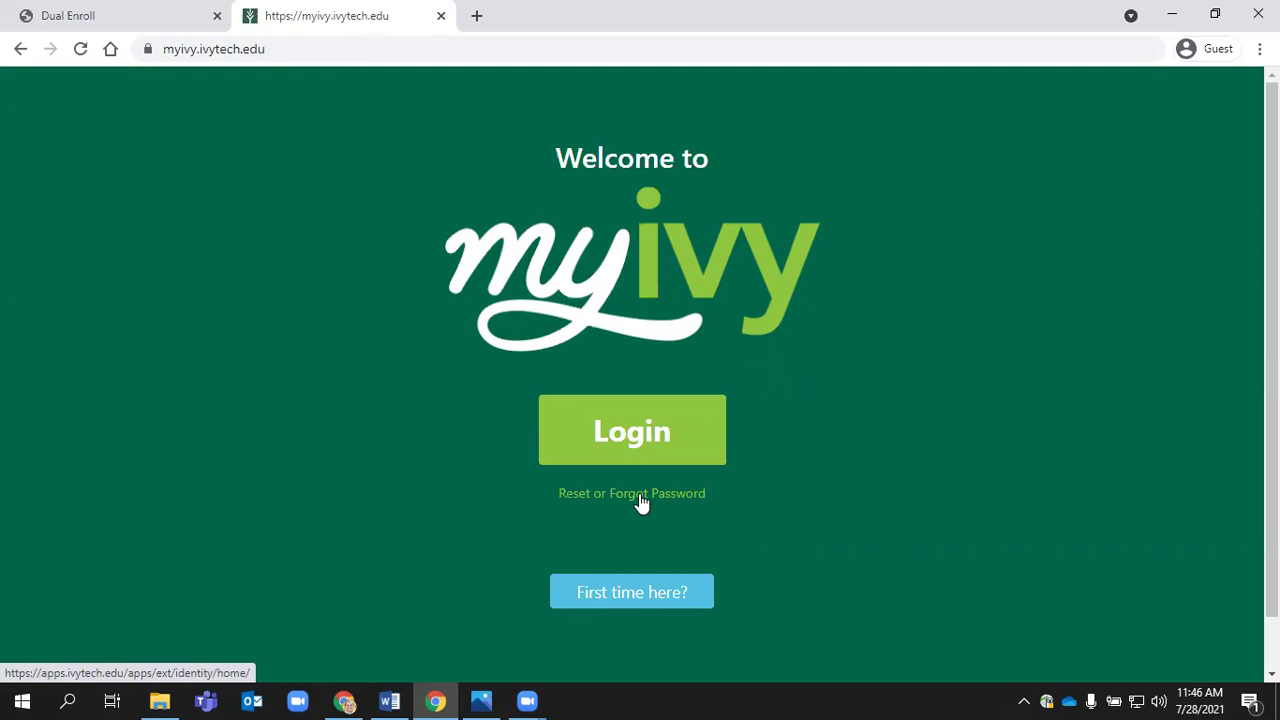
{"action": "left_click", "coordinate": [160, 15]}
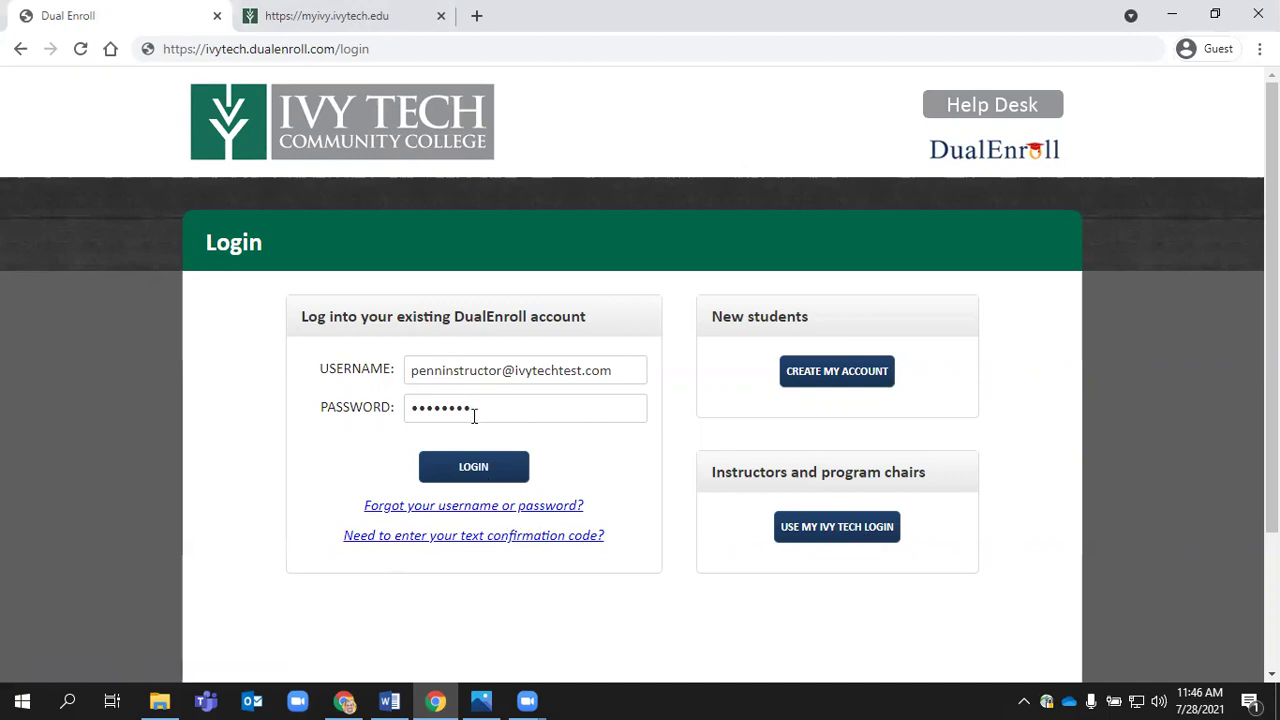
Log in with the prefilled instructor account and review the students' registration activity list.
{"action": "left_click", "coordinate": [476, 470]}
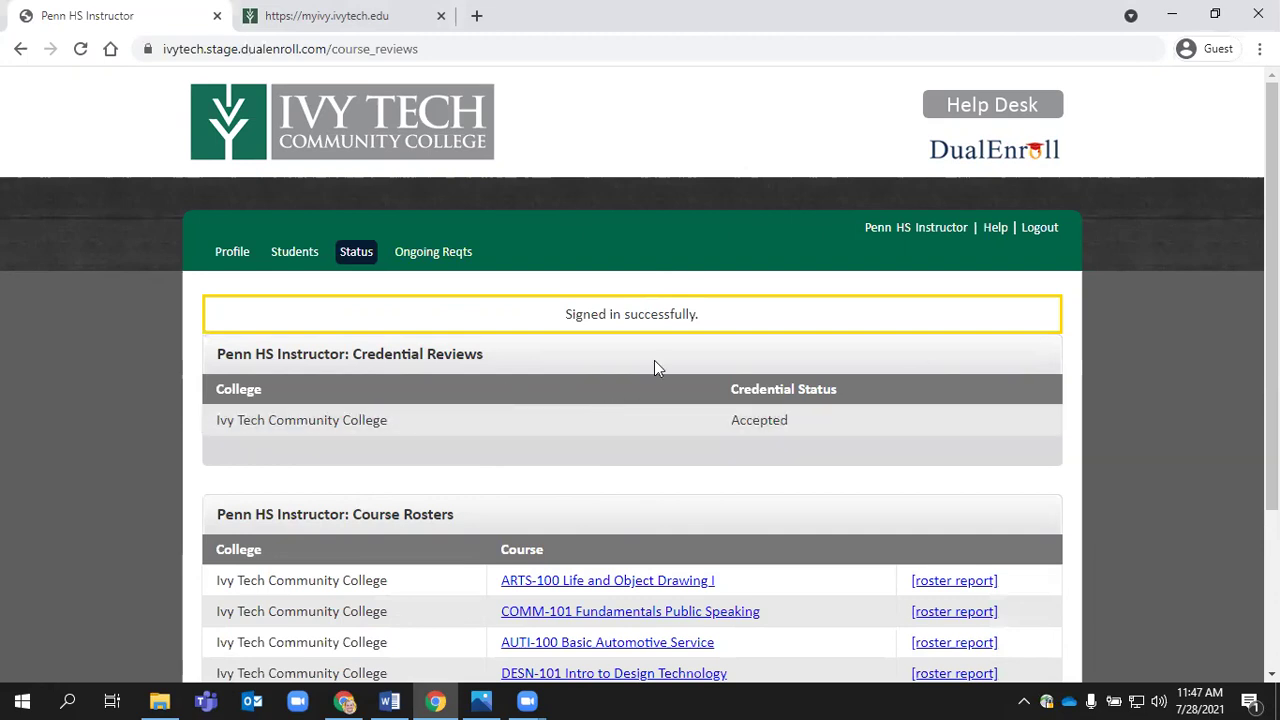
{"action": "left_click", "coordinate": [291, 256]}
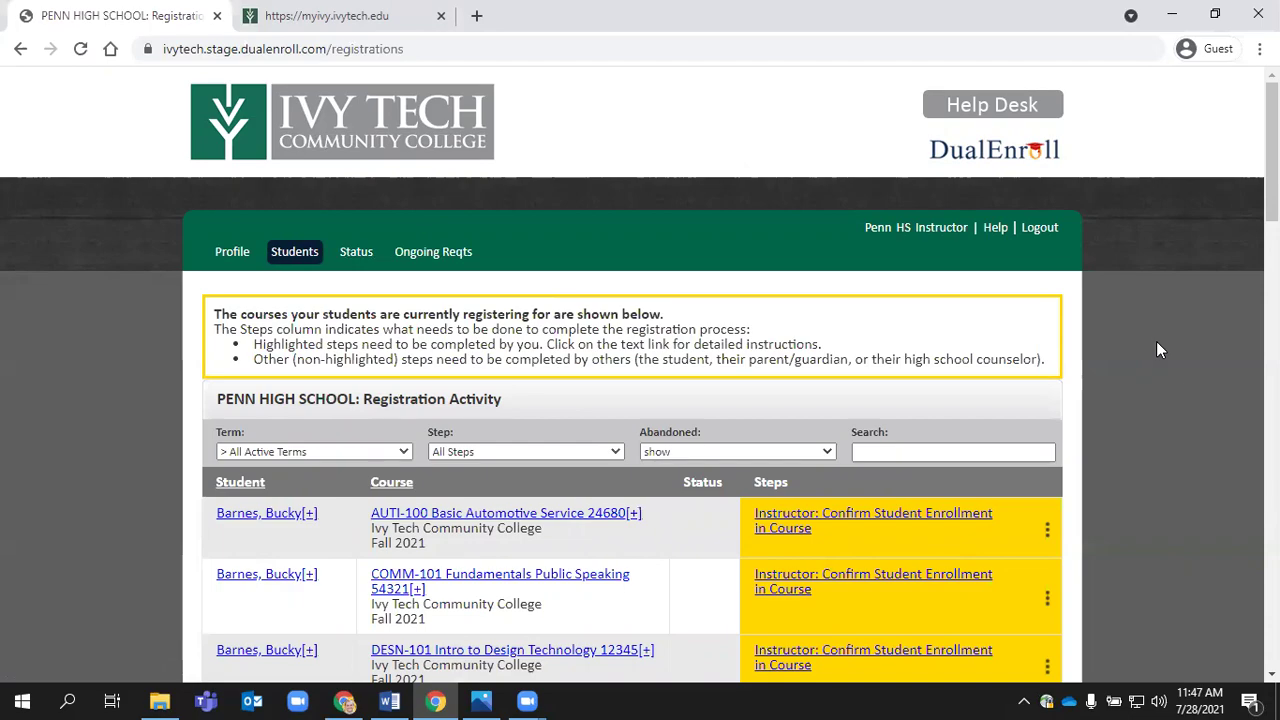
{"action": "scroll", "coordinate": [1145, 336], "scroll_direction": "down", "scroll_amount": 2}
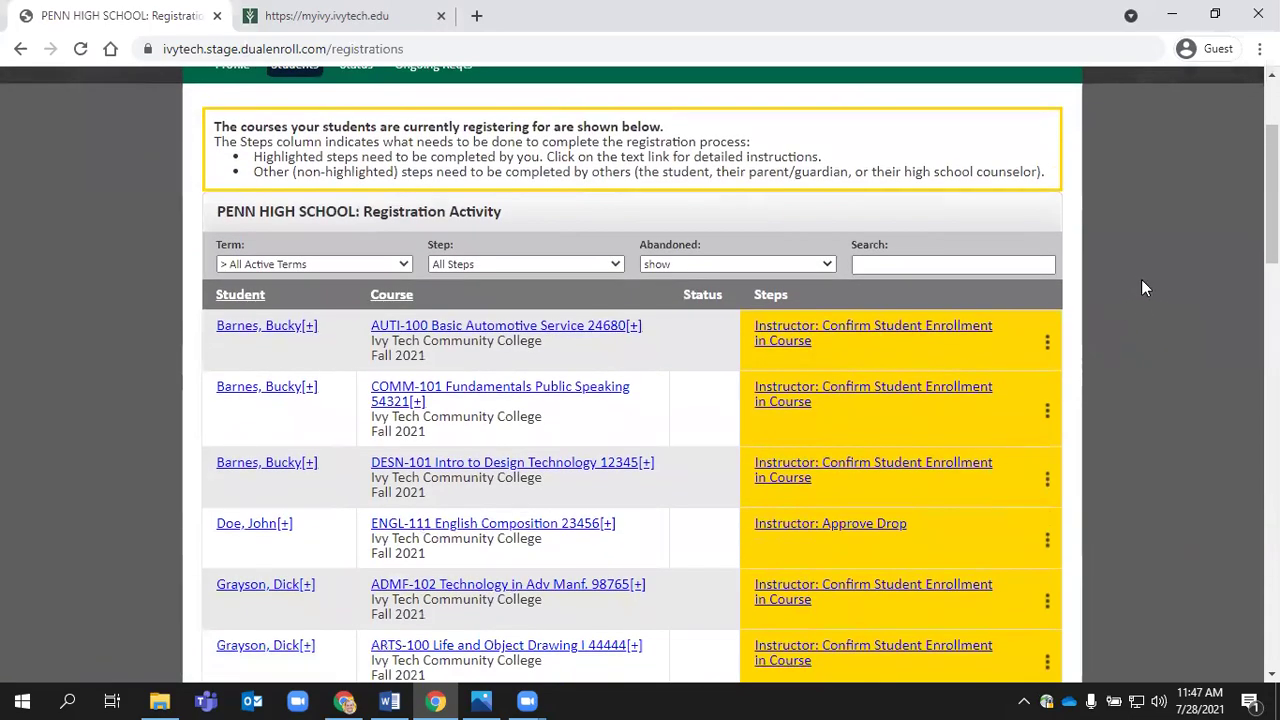
{"action": "scroll", "coordinate": [1145, 288], "scroll_direction": "down", "scroll_amount": 15}
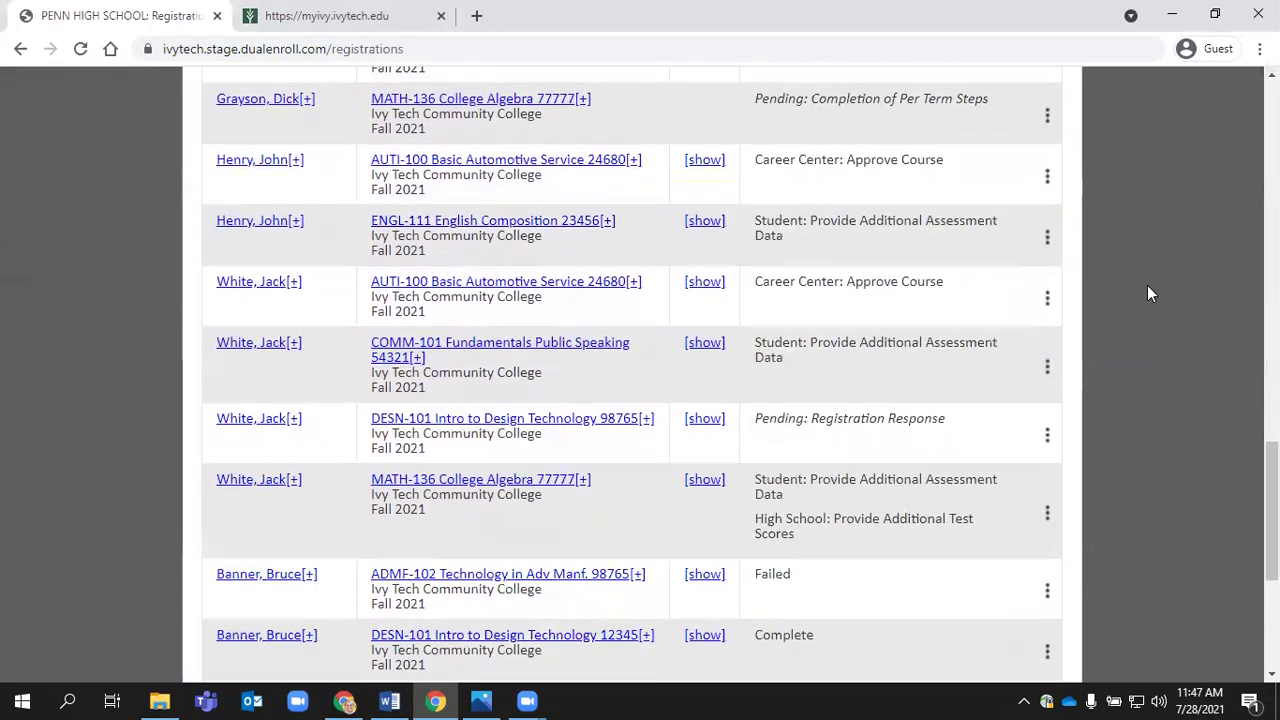
{"action": "scroll", "coordinate": [1145, 290], "scroll_direction": "down", "scroll_amount": 4}
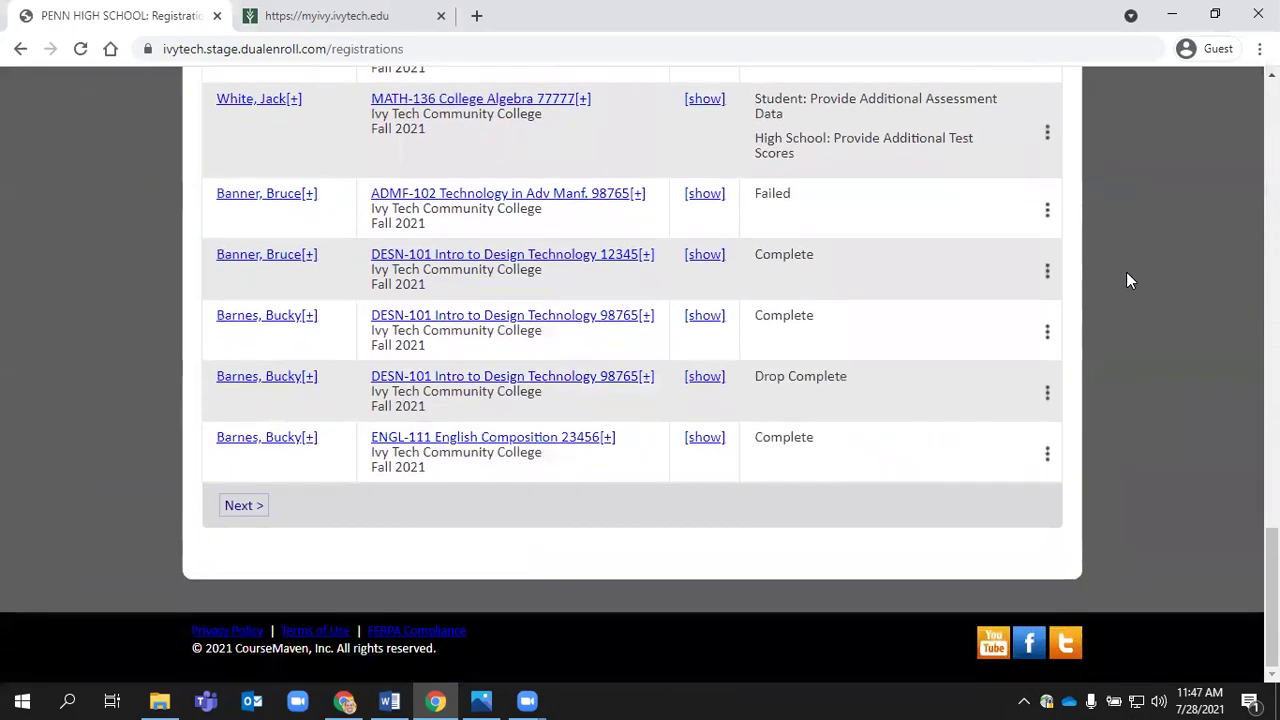
{"action": "scroll", "coordinate": [1139, 279], "scroll_direction": "up", "scroll_amount": 10}
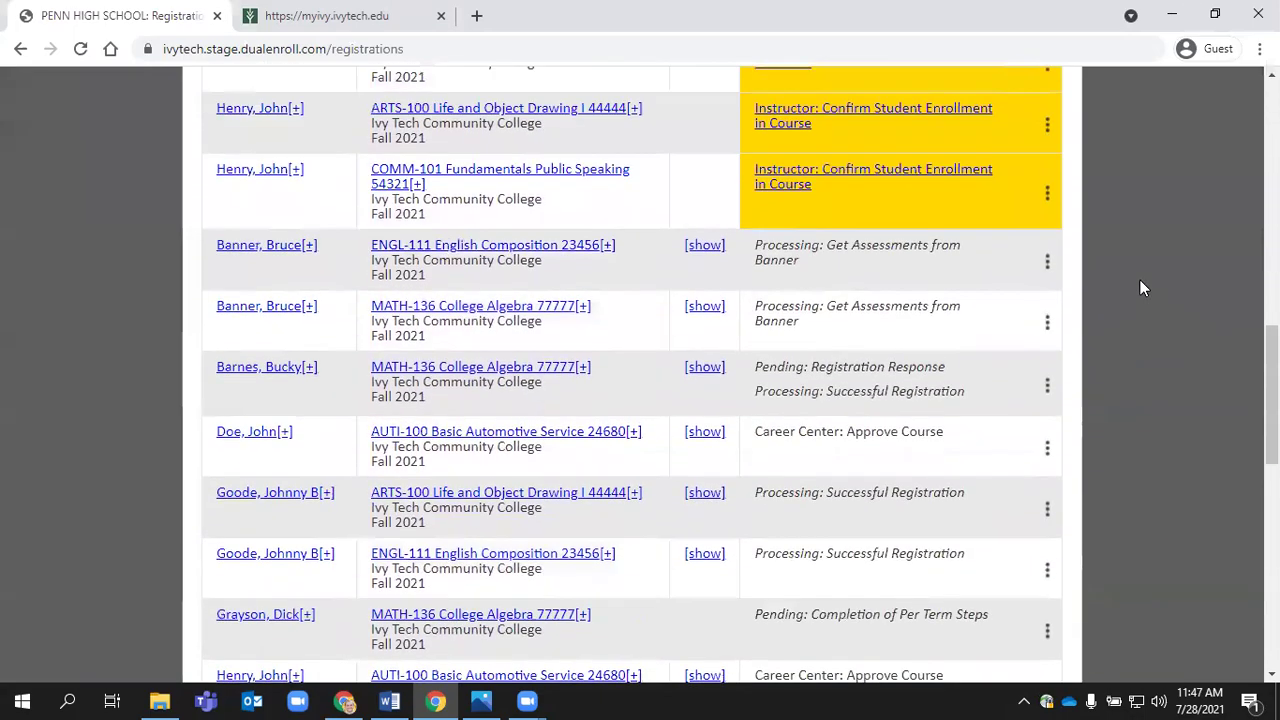
{"action": "scroll", "coordinate": [1140, 288], "scroll_direction": "up", "scroll_amount": 8}
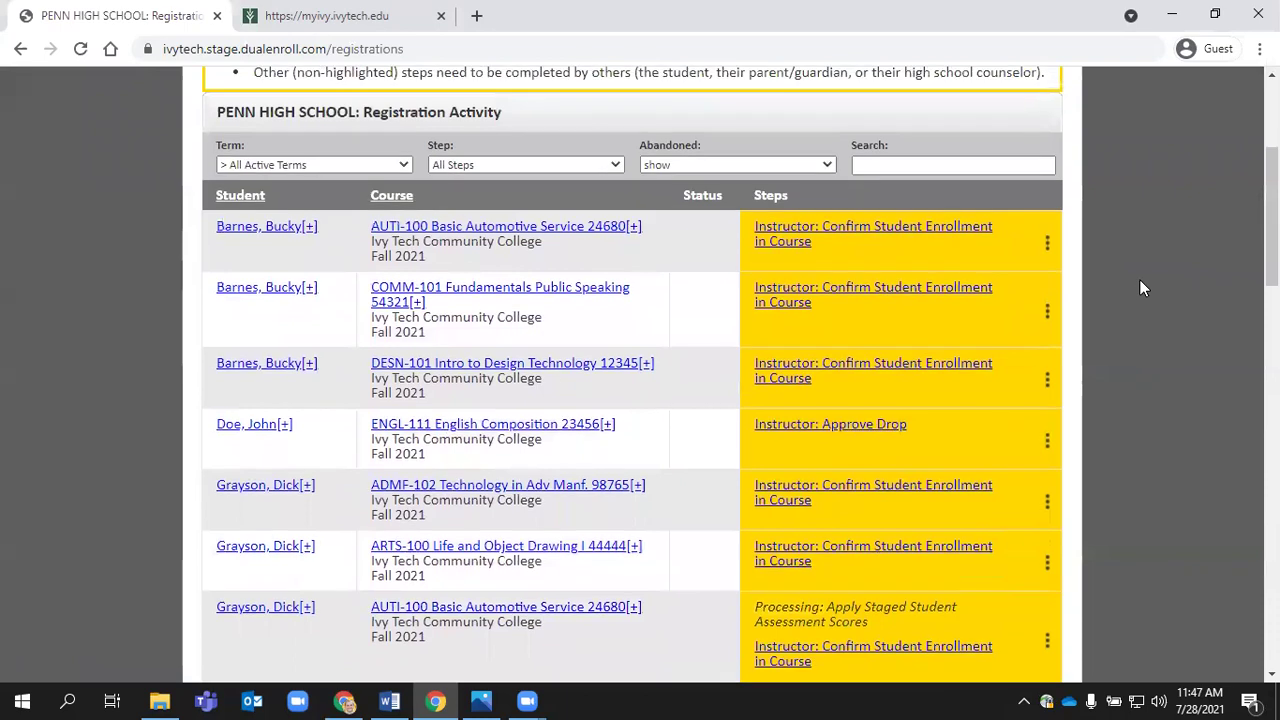
{"action": "scroll", "coordinate": [1142, 283], "scroll_direction": "up", "scroll_amount": 2}
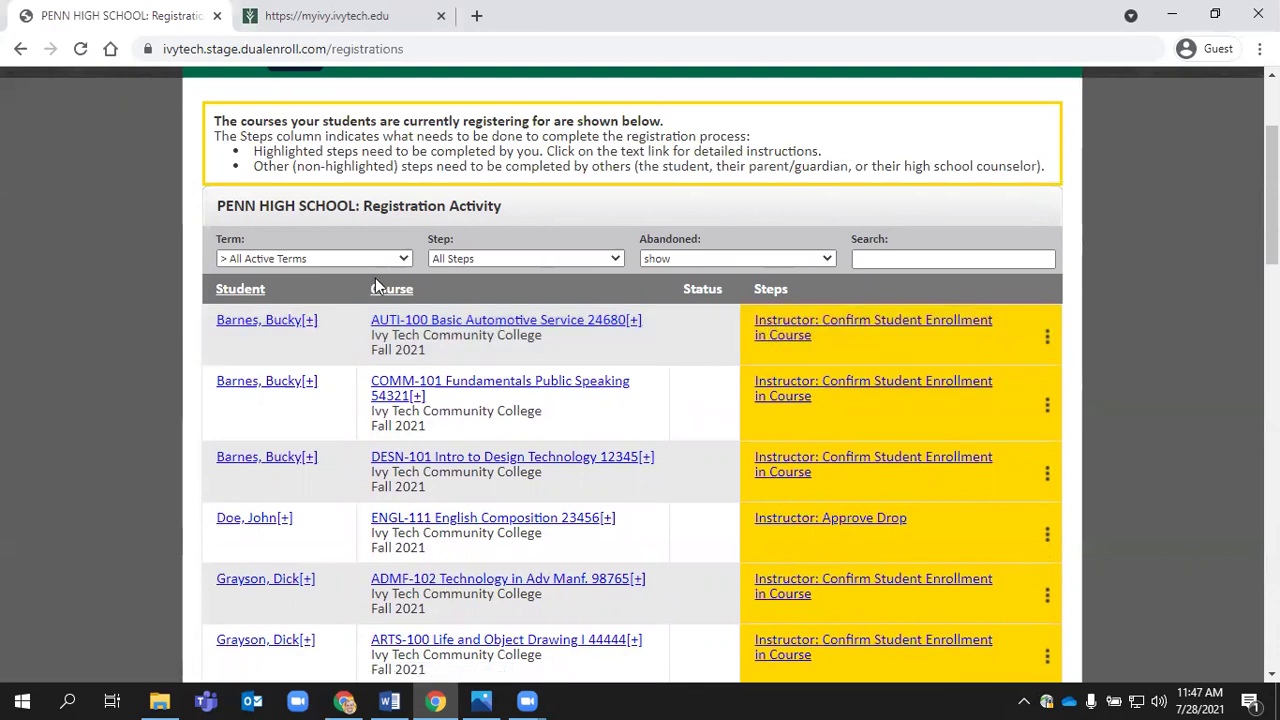
Examine the available Term and Step filter options for the registration activity list without changing them.
{"action": "left_click", "coordinate": [271, 262]}
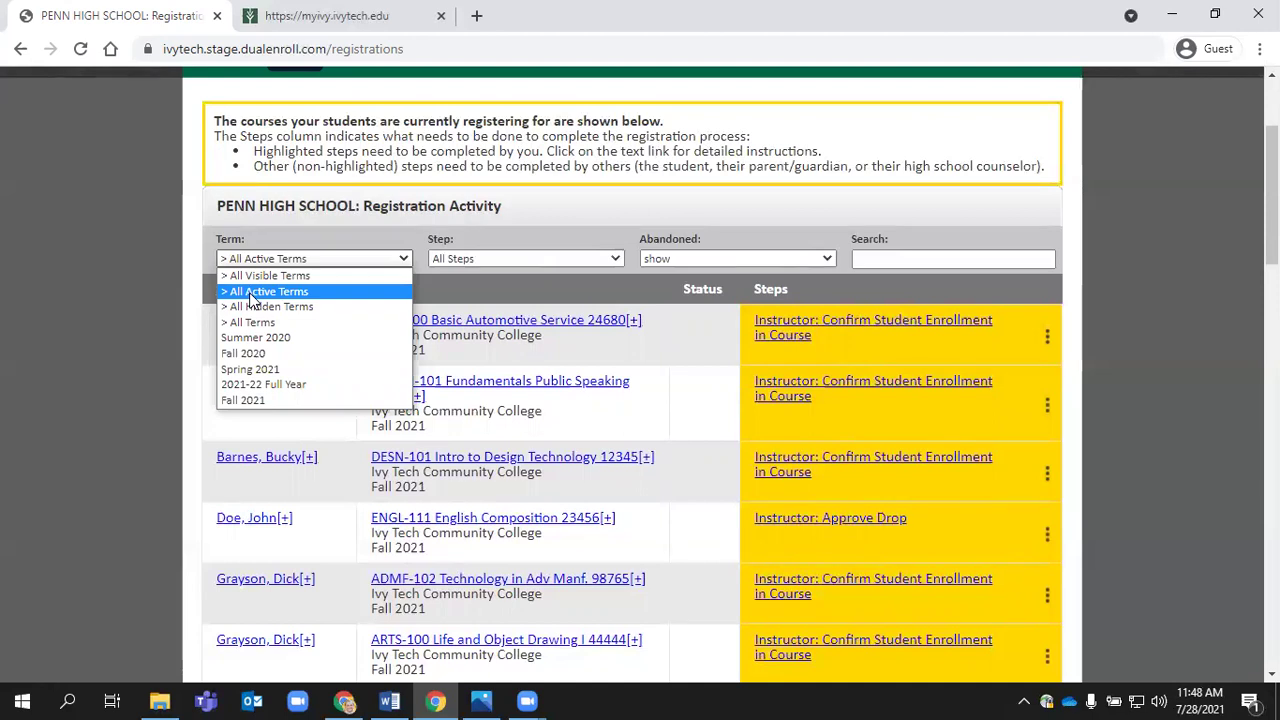
{"action": "left_click", "coordinate": [328, 240]}
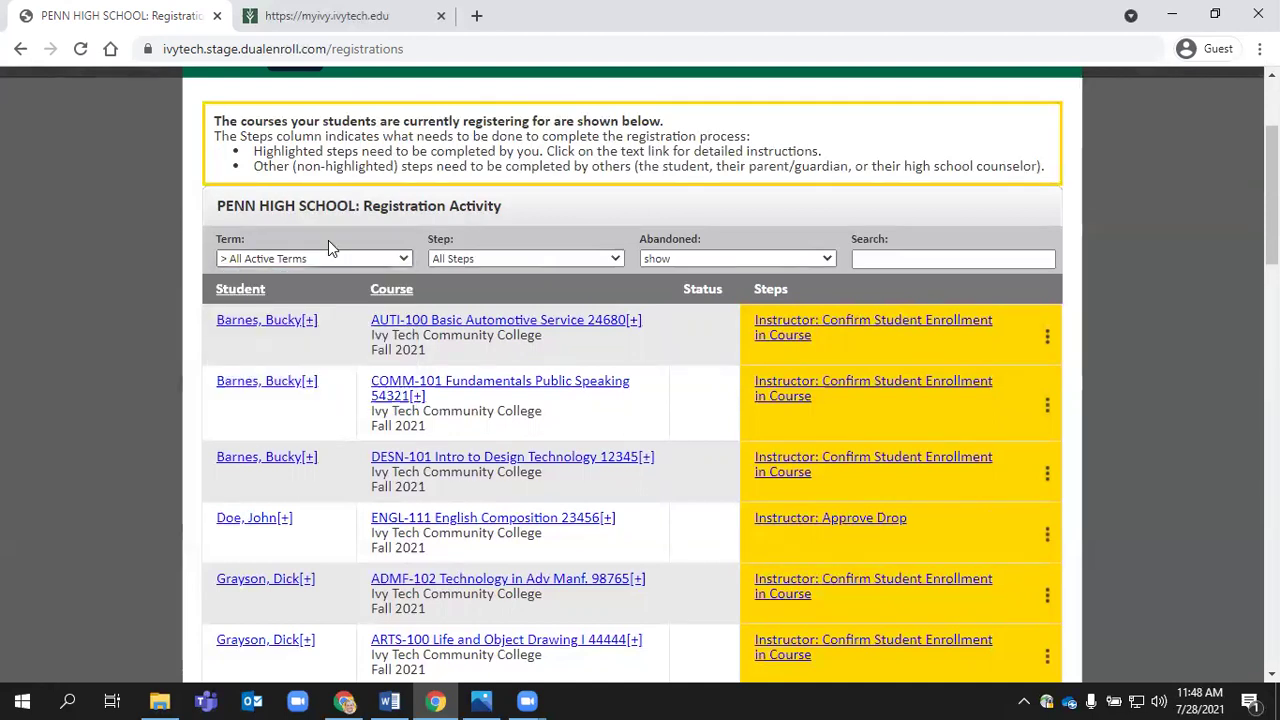
{"action": "left_click", "coordinate": [459, 262]}
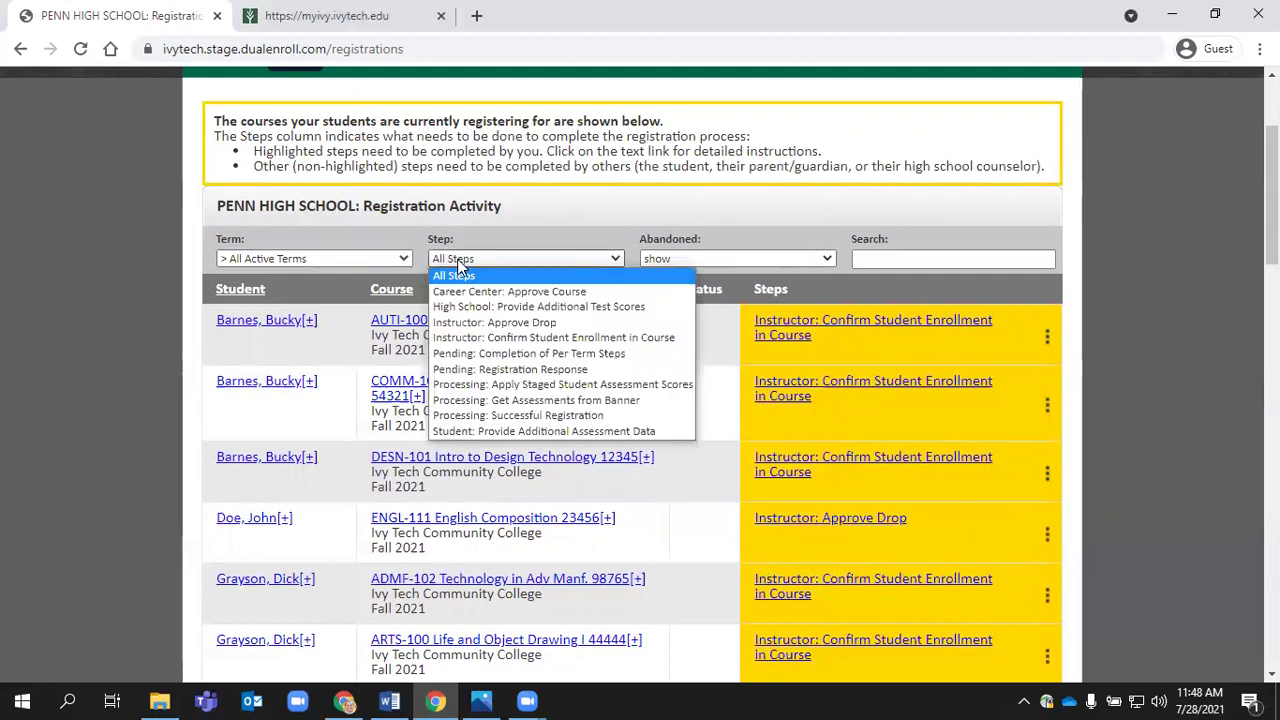
{"action": "left_click", "coordinate": [525, 223]}
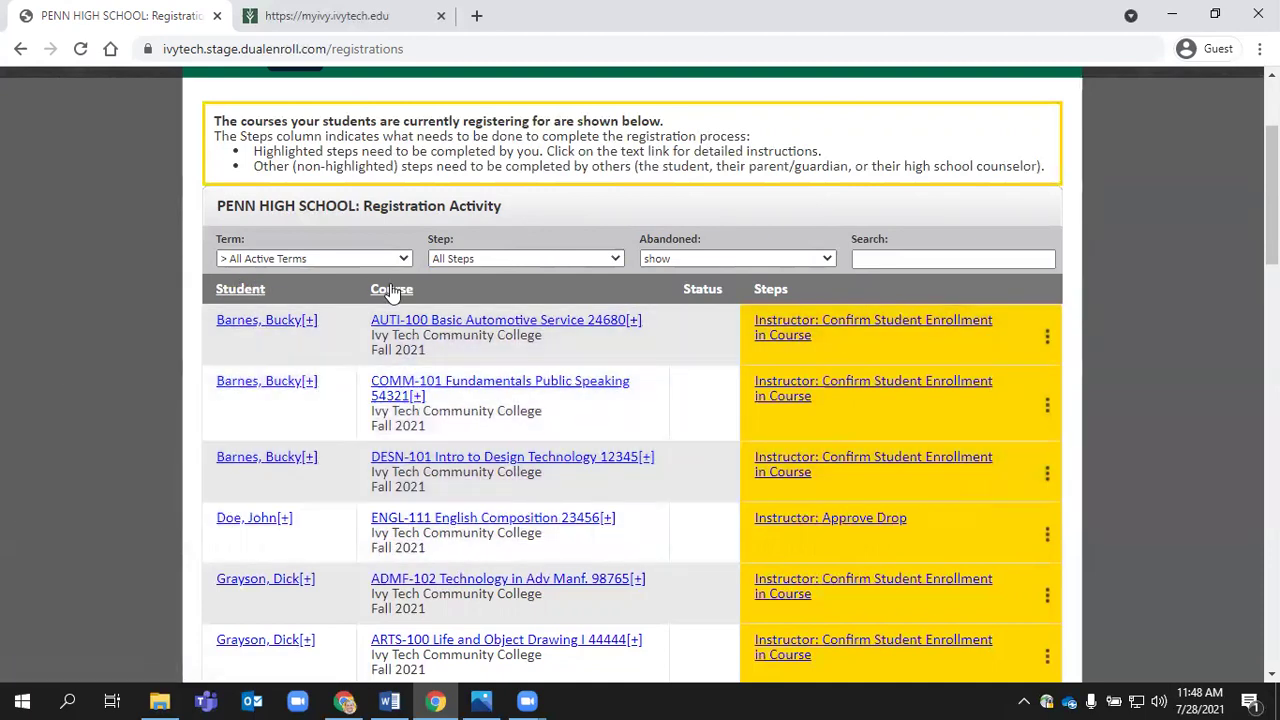
Sort the registrations by course and try the Student not enrolled choice in the ADMF-102 enrollment confirmation, returning to the list without completing it.
{"action": "left_click", "coordinate": [399, 290]}
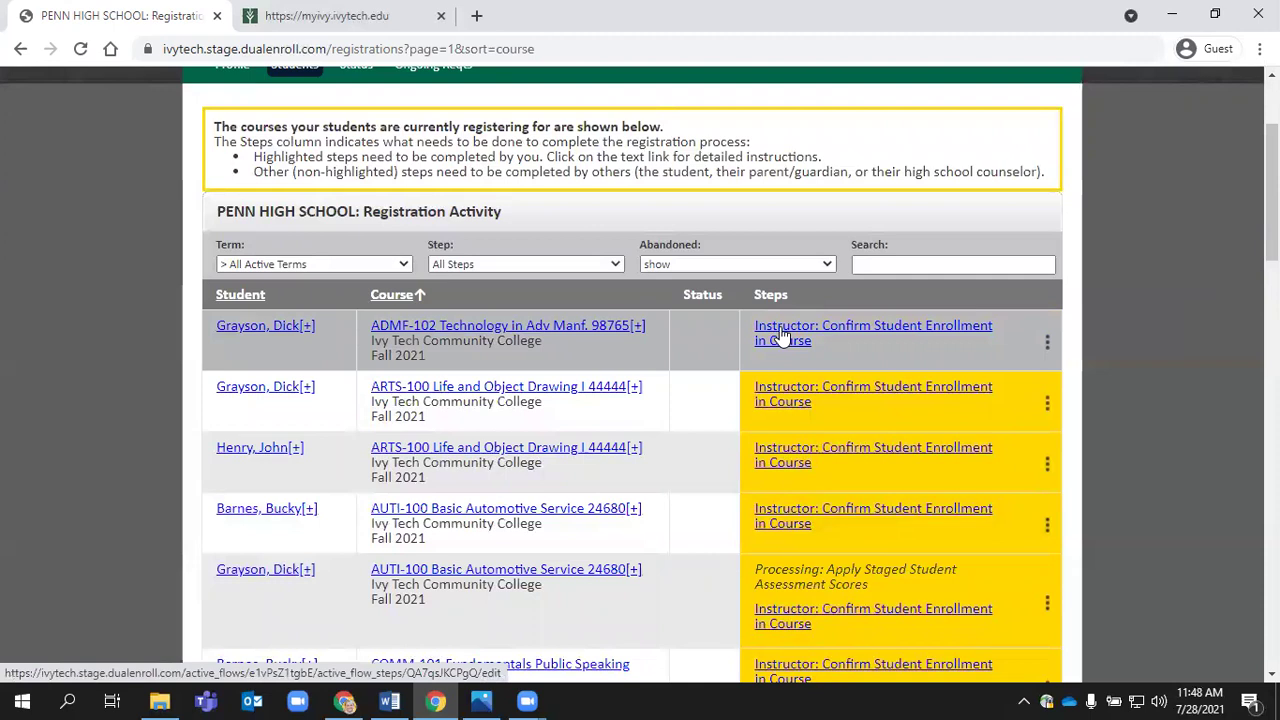
{"action": "left_click", "coordinate": [783, 337]}
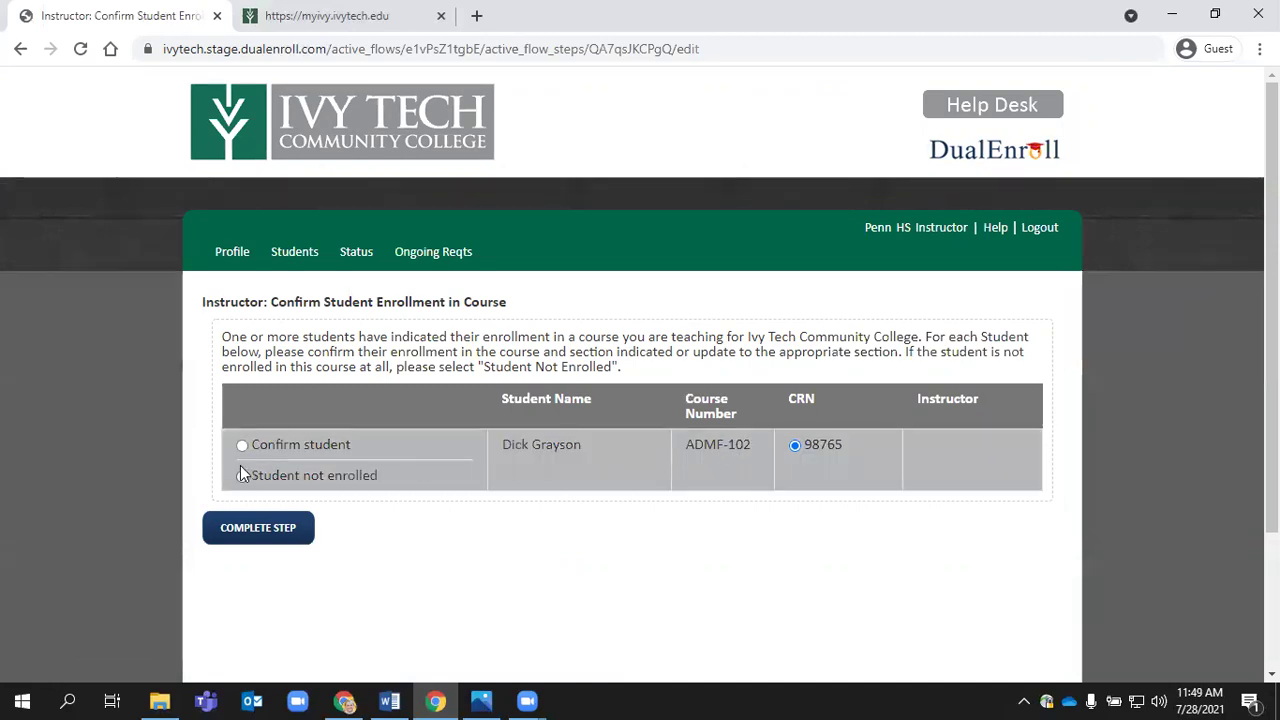
{"action": "left_click", "coordinate": [293, 484]}
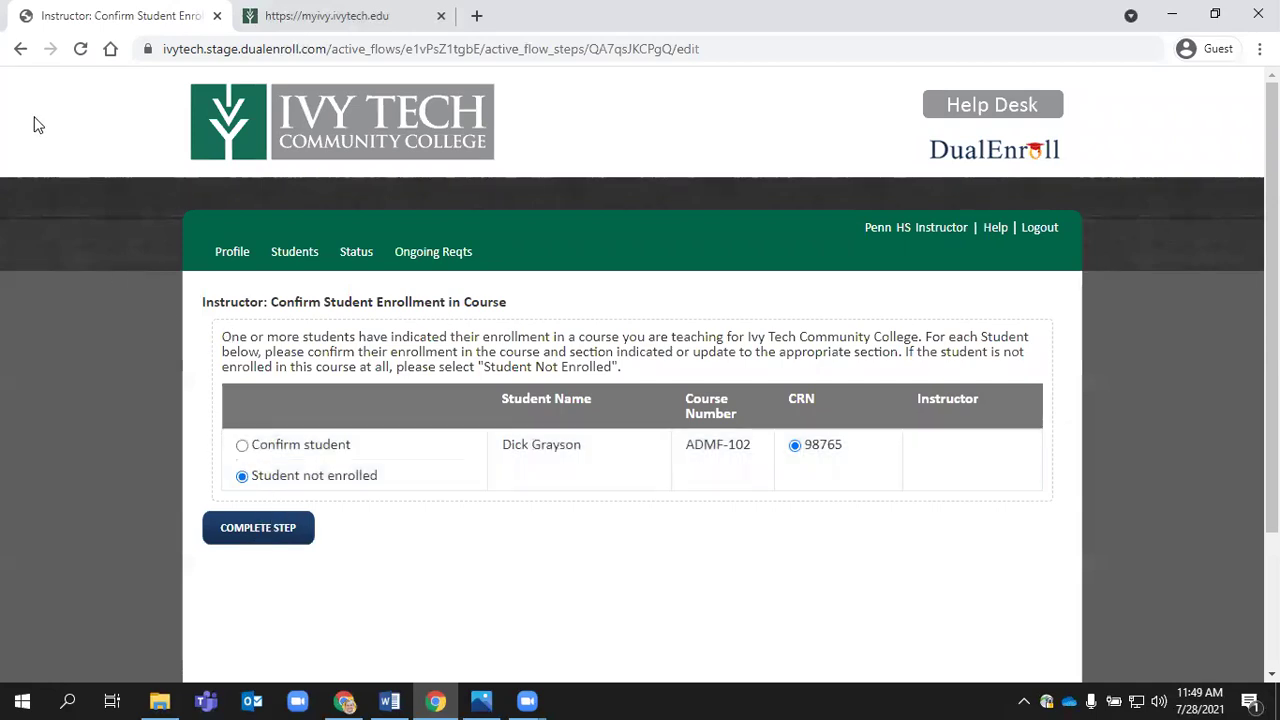
{"action": "left_click", "coordinate": [21, 49]}
Filter the registration activity to the step "Instructor: Confirm Student Enrollment in Course".
{"action": "scroll", "coordinate": [963, 283], "scroll_direction": "down", "scroll_amount": 6}
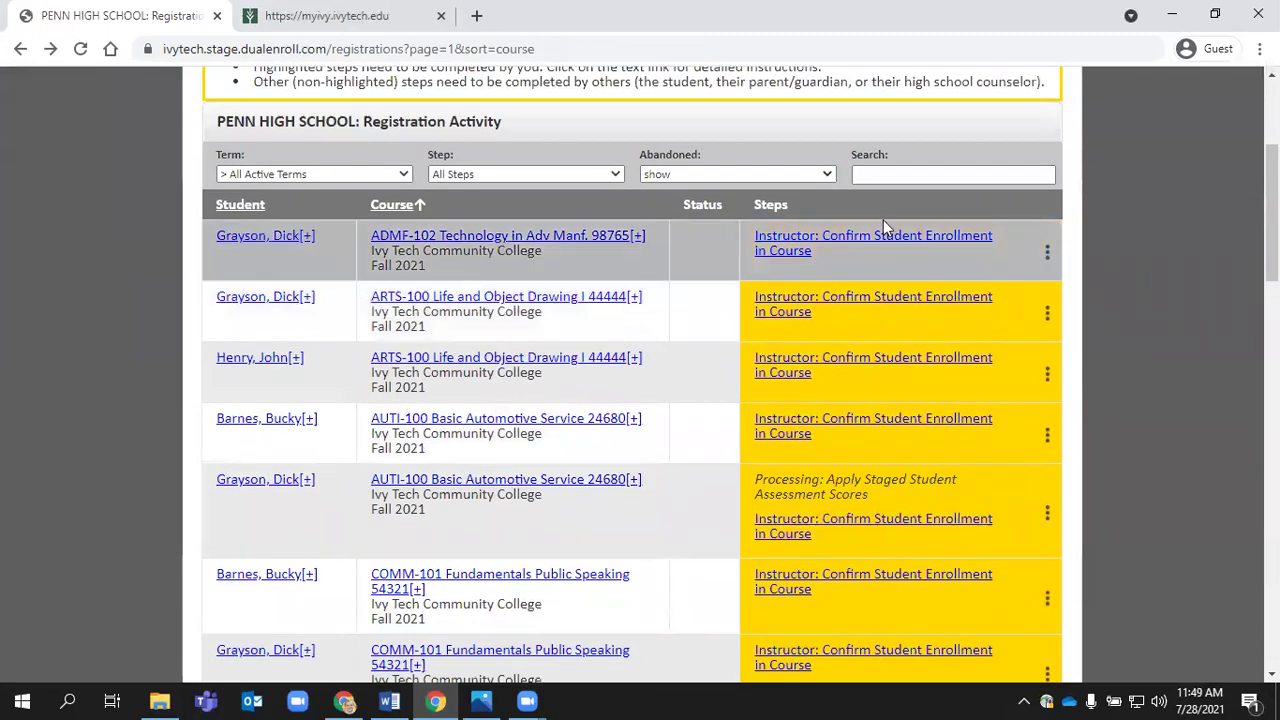
{"action": "left_click", "coordinate": [519, 174]}
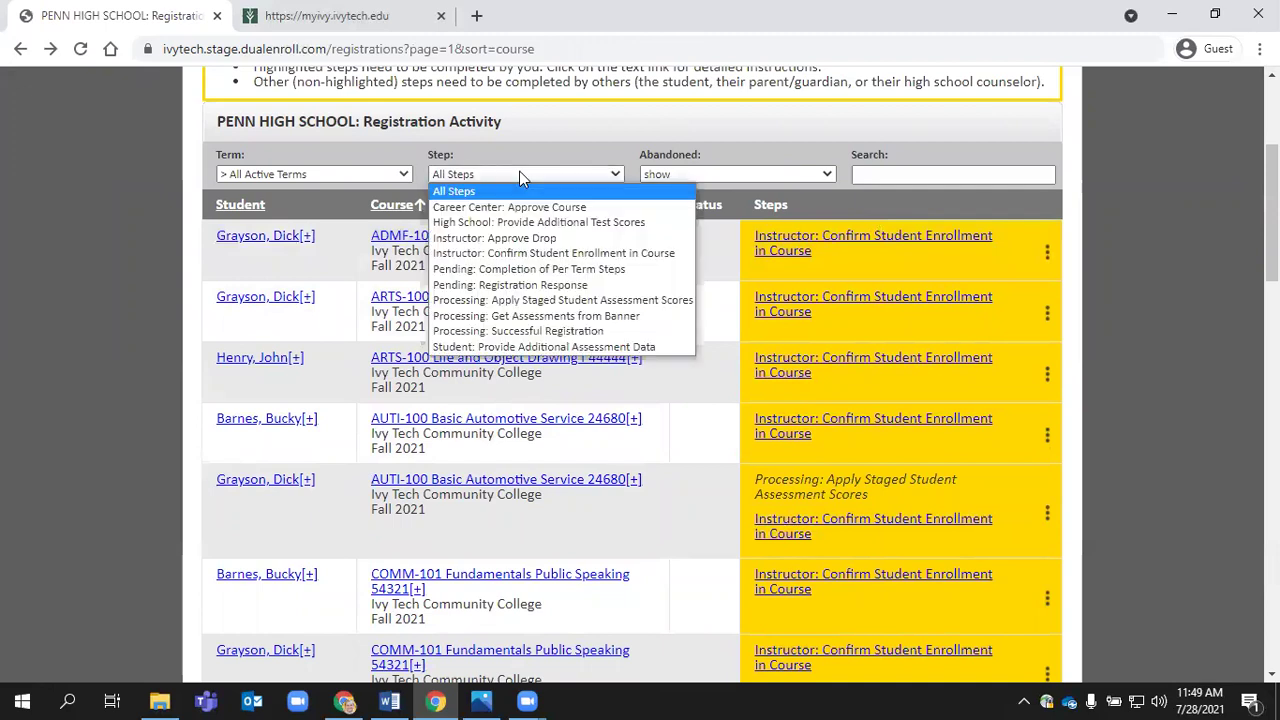
{"action": "left_click", "coordinate": [650, 255]}
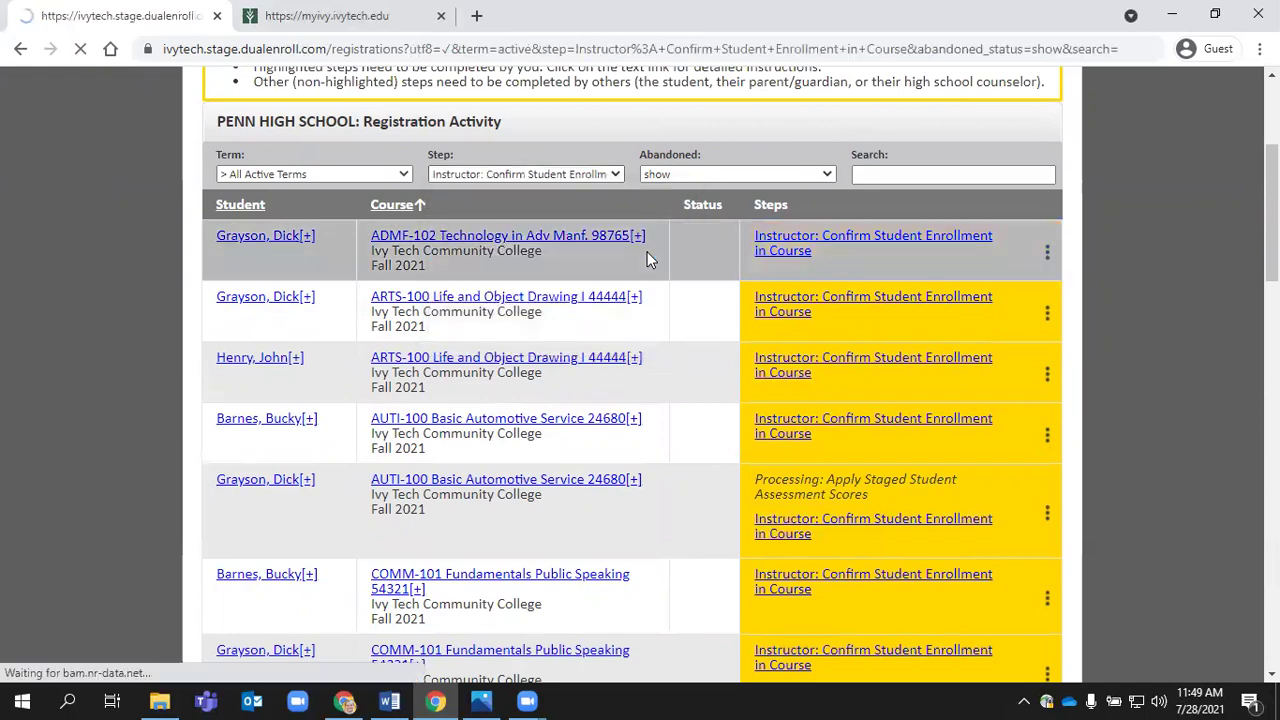
{"action": "scroll", "coordinate": [920, 318], "scroll_direction": "down", "scroll_amount": 1}
{"action": "scroll", "coordinate": [940, 310], "scroll_direction": "down", "scroll_amount": 3}
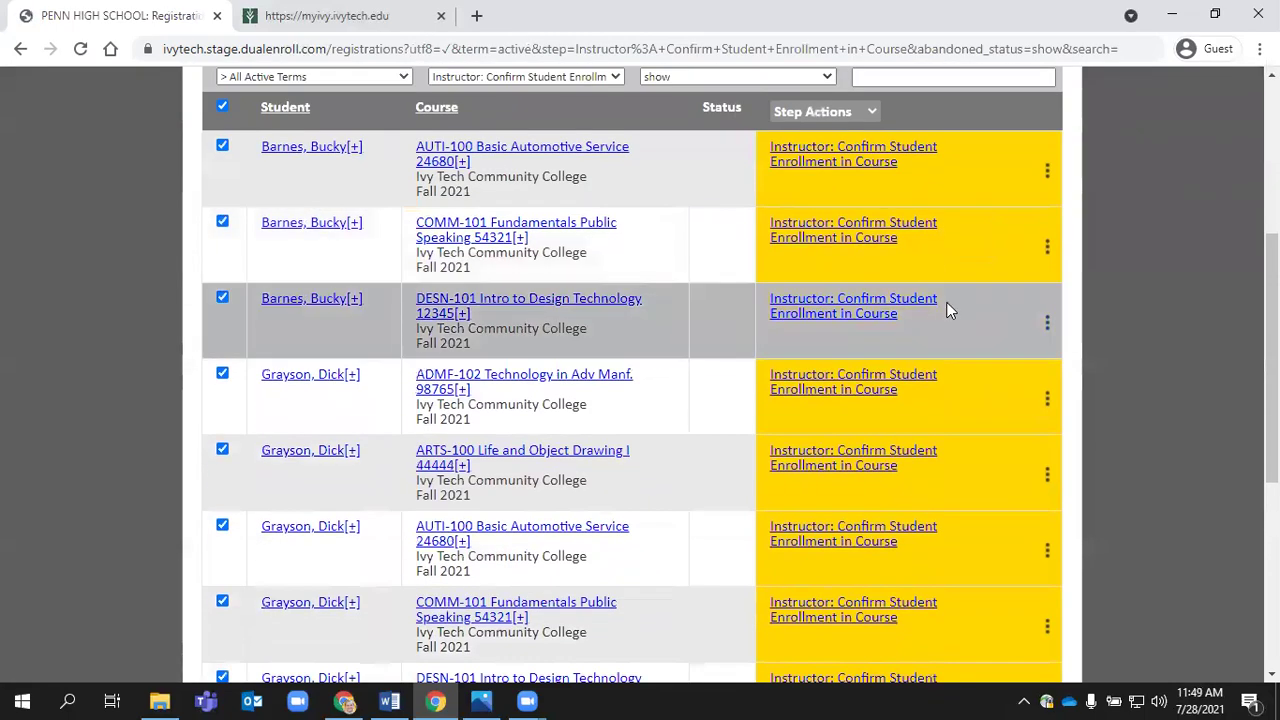
Open all the selected enrollment confirmations for completion in batch mode.
{"action": "scroll", "coordinate": [900, 220], "scroll_direction": "up", "scroll_amount": 1}
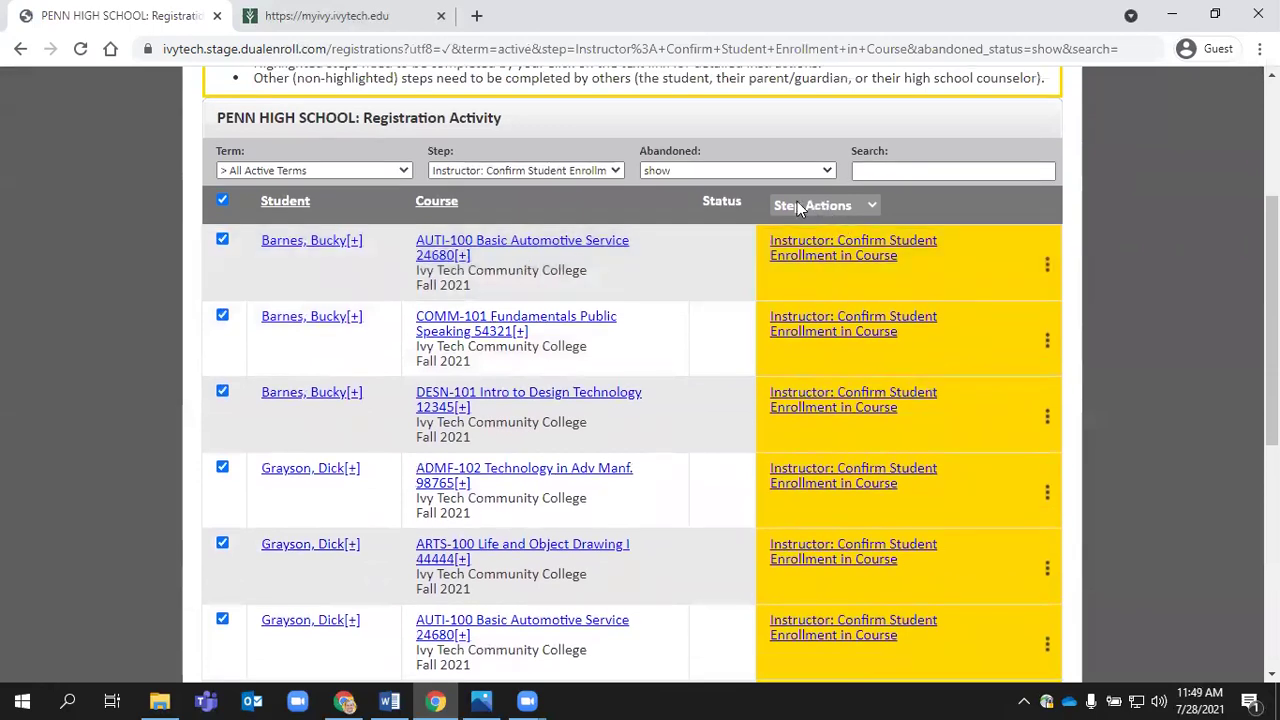
{"action": "left_click", "coordinate": [800, 203]}
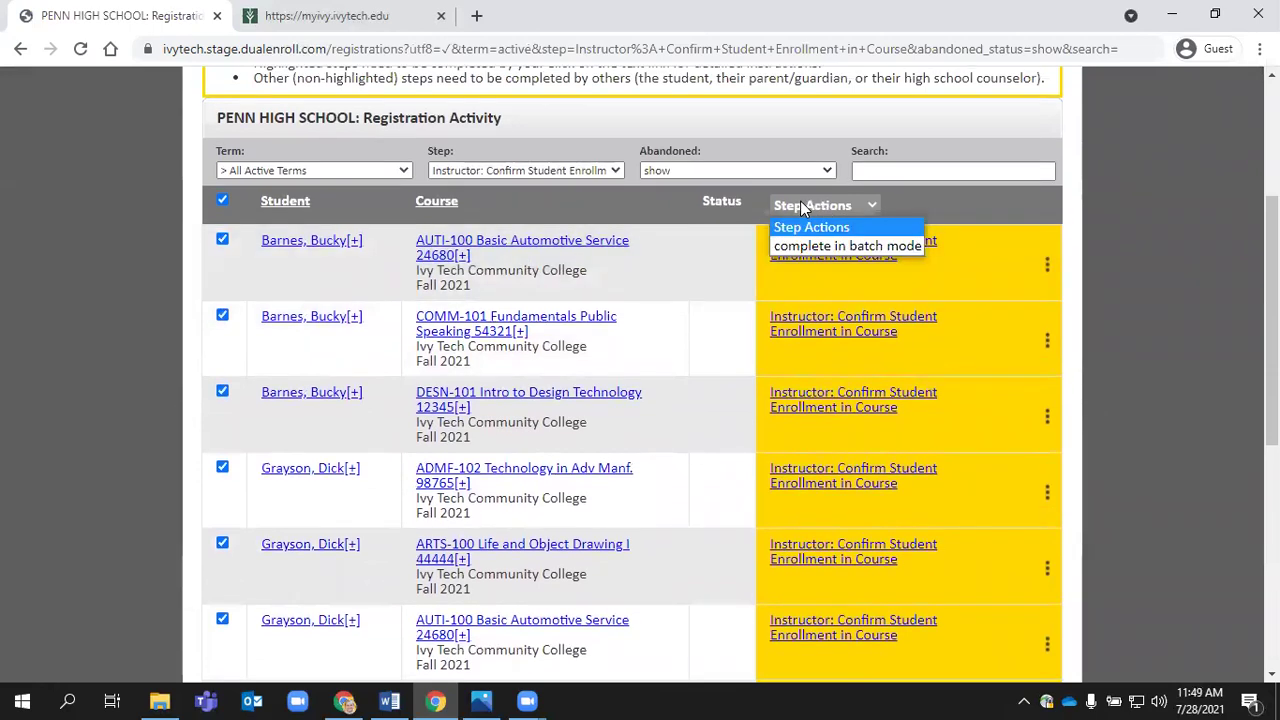
{"action": "left_click", "coordinate": [852, 247]}
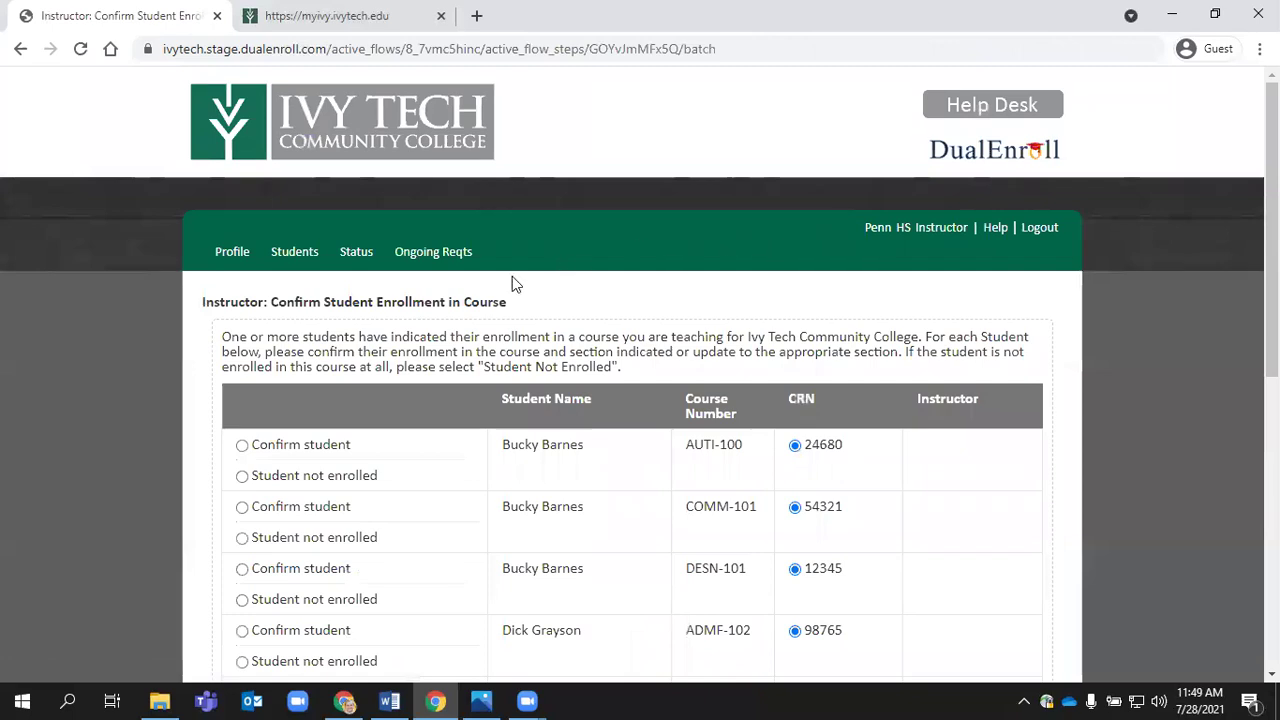
Review the batch form and confirm the first student's enrollment in AUTI-100, COMM-101 and DESN-101.
{"action": "scroll", "coordinate": [133, 357], "scroll_direction": "down", "scroll_amount": 5}
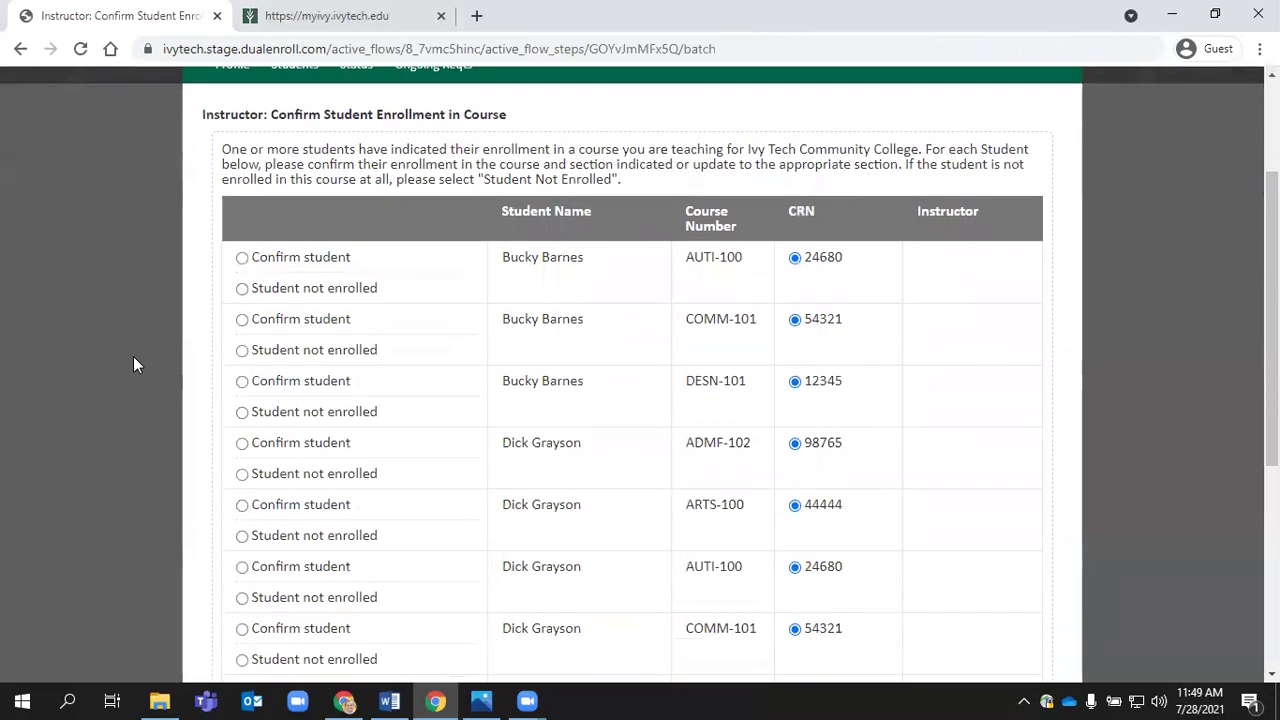
{"action": "scroll", "coordinate": [135, 367], "scroll_direction": "down", "scroll_amount": 2}
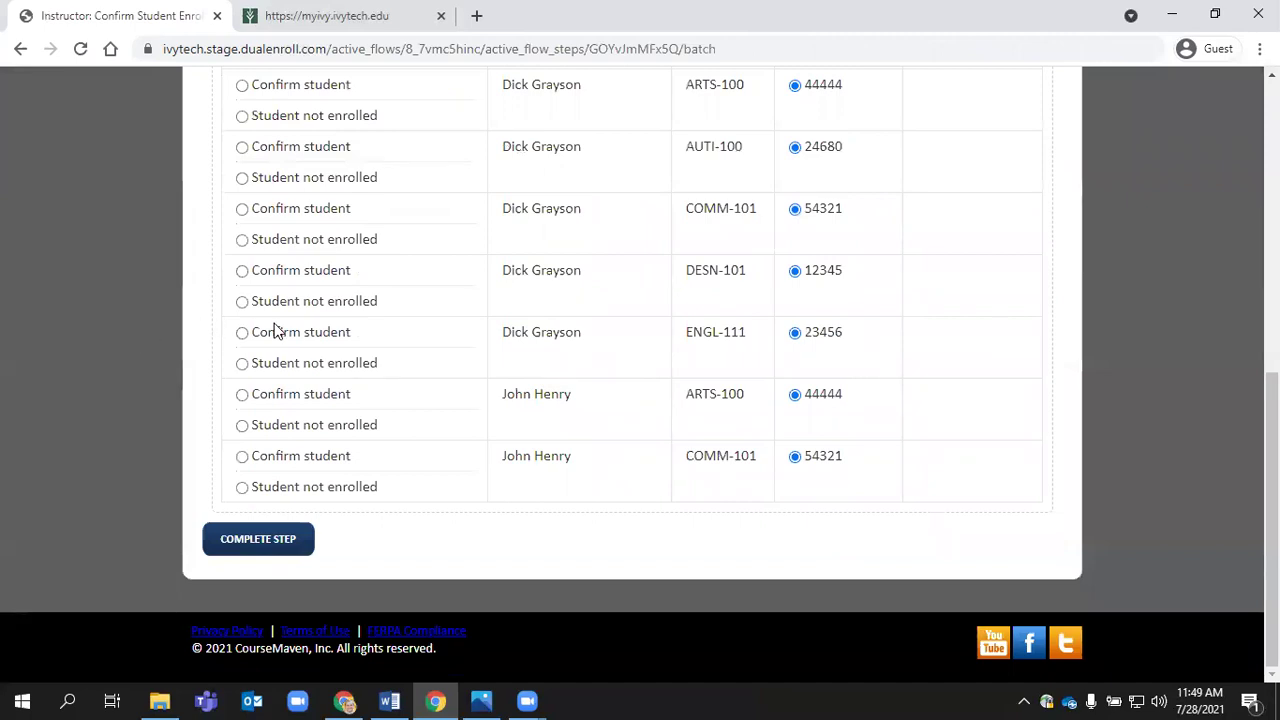
{"action": "scroll", "coordinate": [448, 293], "scroll_direction": "up", "scroll_amount": 2}
{"action": "scroll", "coordinate": [448, 291], "scroll_direction": "up", "scroll_amount": 2}
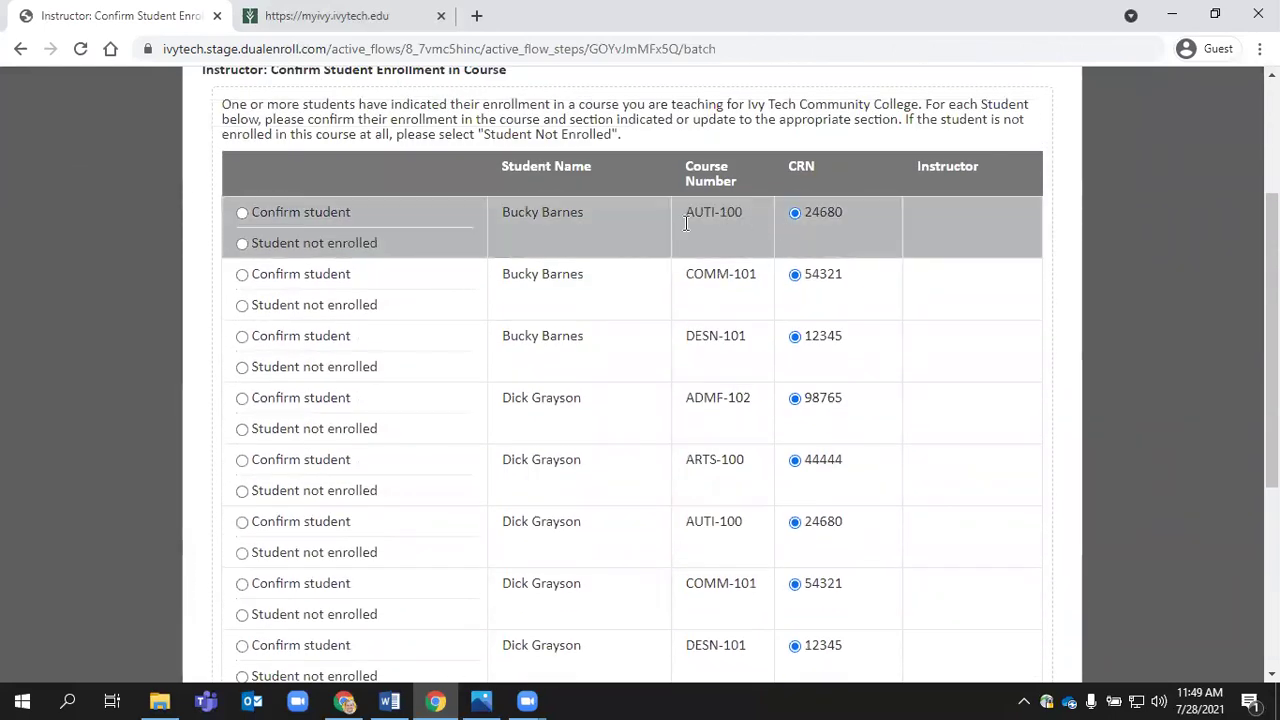
{"action": "left_click", "coordinate": [243, 214]}
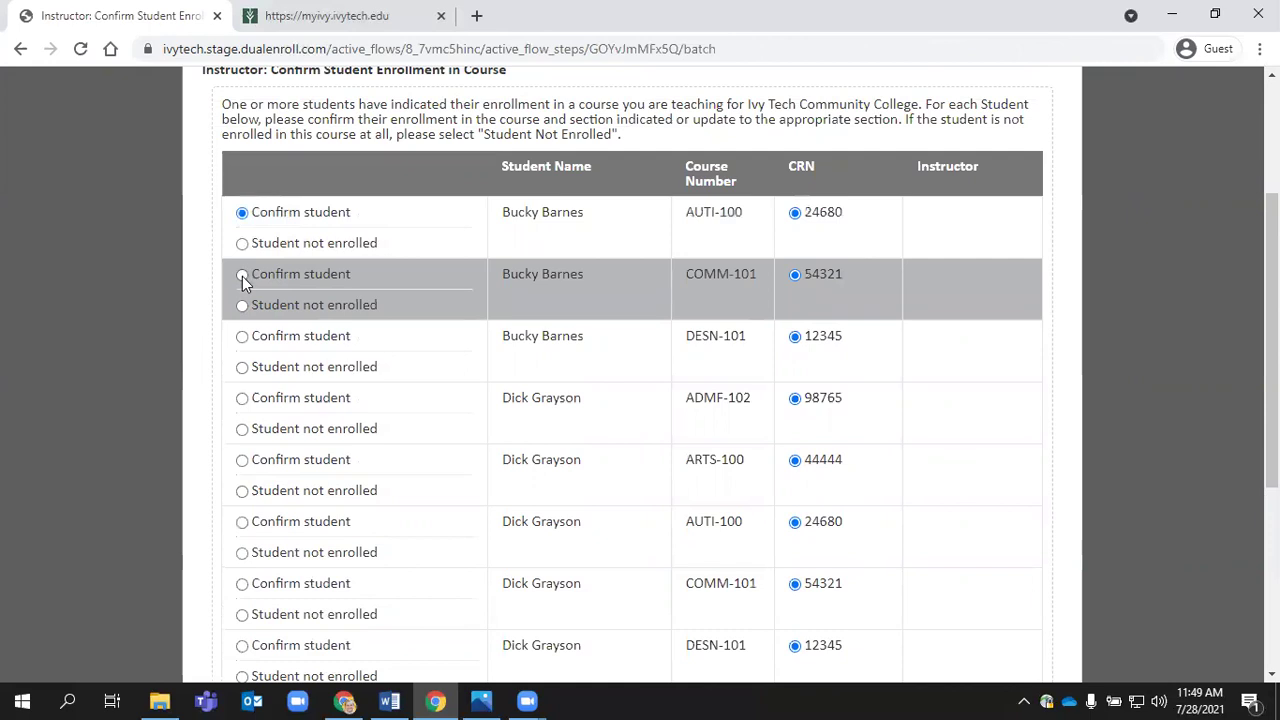
{"action": "left_click", "coordinate": [242, 276]}
{"action": "left_click", "coordinate": [241, 338]}
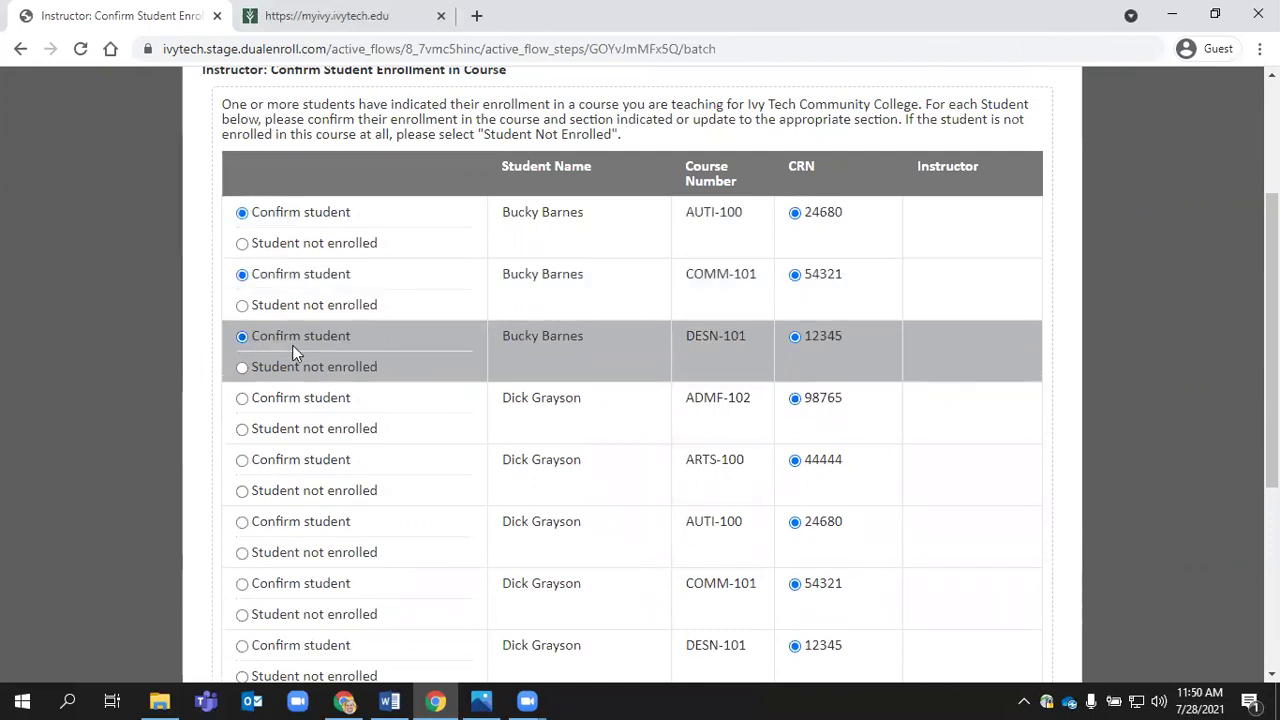
Mark the second student as not enrolled in ADMF-102 and confirm the same student's enrollment in ARTS-100.
{"action": "scroll", "coordinate": [296, 345], "scroll_direction": "down", "scroll_amount": 1}
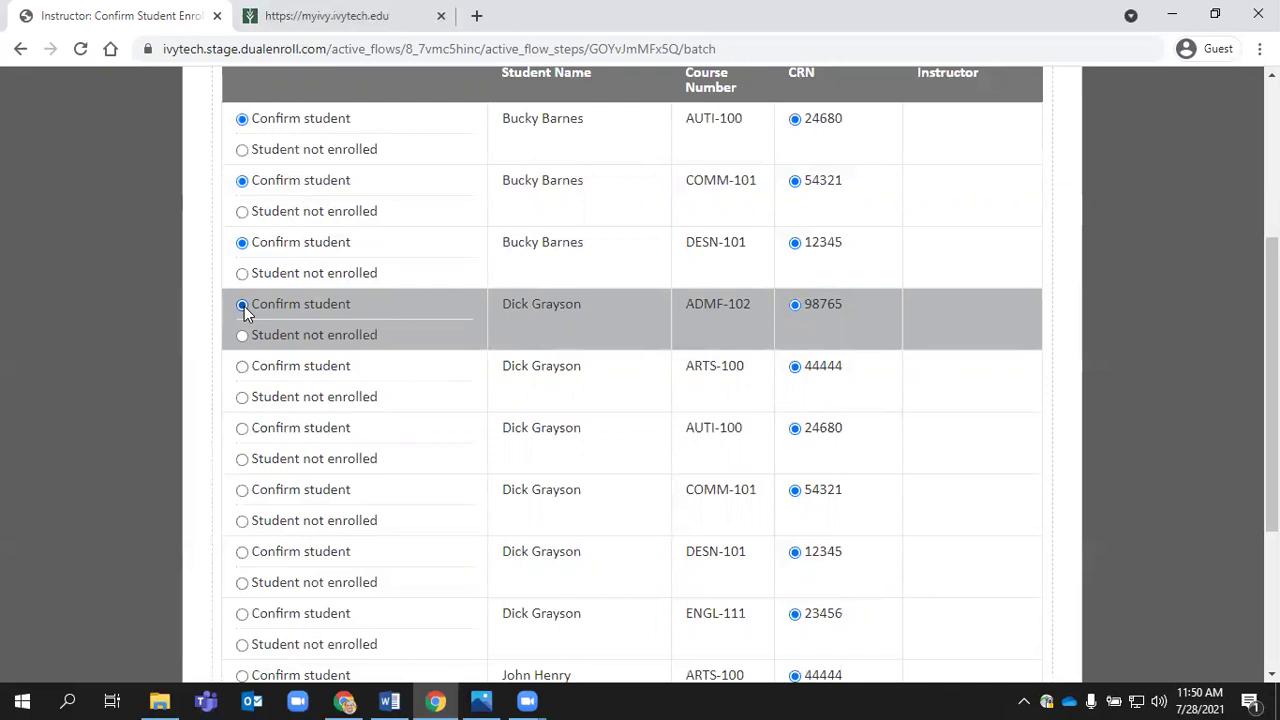
{"action": "left_click", "coordinate": [242, 368]}
{"action": "left_click", "coordinate": [272, 336]}
Confirm the second student's enrollment in AUTI-100, COMM-101, DESN-101 and ENGL-111.
{"action": "scroll", "coordinate": [270, 367], "scroll_direction": "down", "scroll_amount": 1}
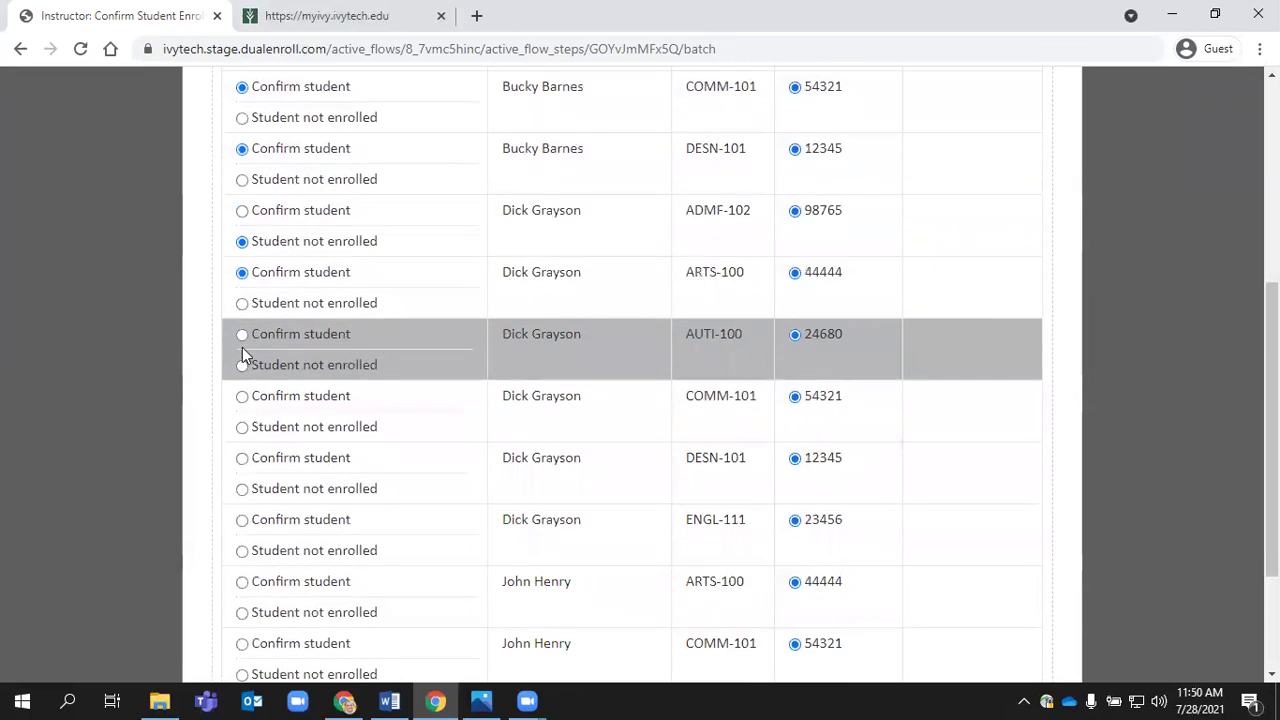
{"action": "left_click", "coordinate": [243, 338]}
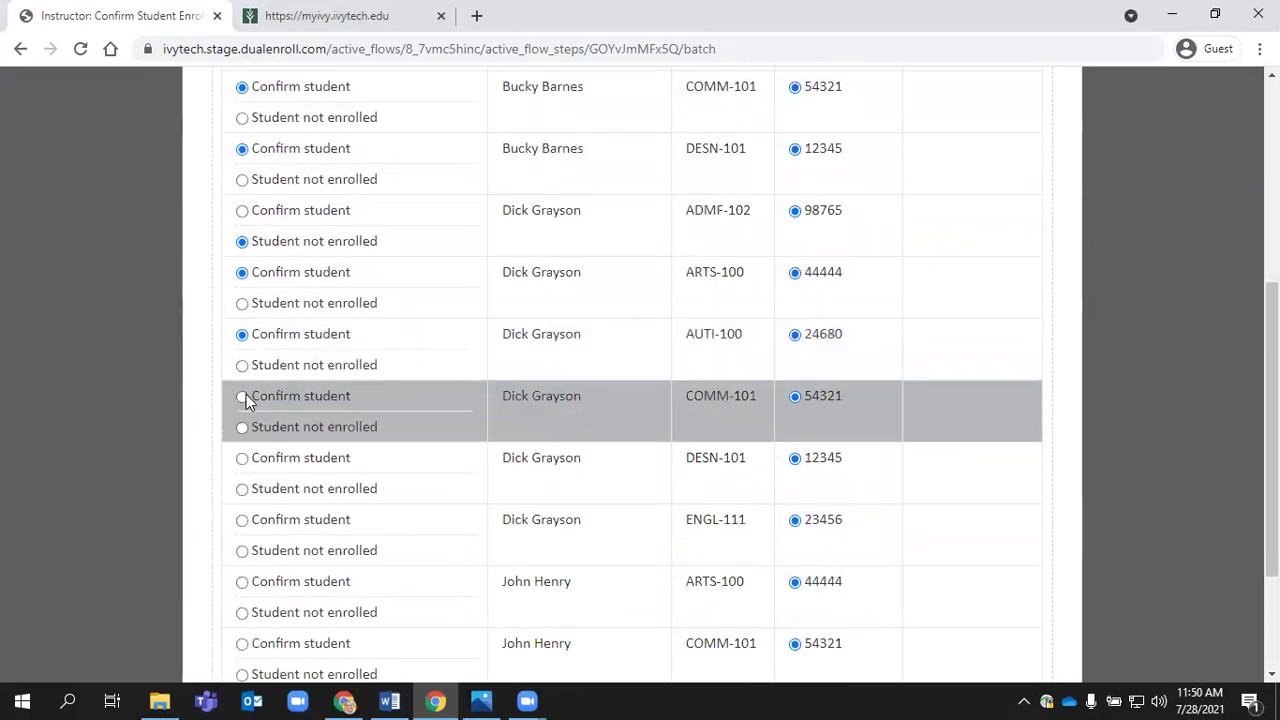
{"action": "left_click", "coordinate": [243, 397]}
{"action": "scroll", "coordinate": [245, 390], "scroll_direction": "down", "scroll_amount": 1}
{"action": "left_click", "coordinate": [243, 365]}
{"action": "scroll", "coordinate": [240, 374], "scroll_direction": "down", "scroll_amount": 1}
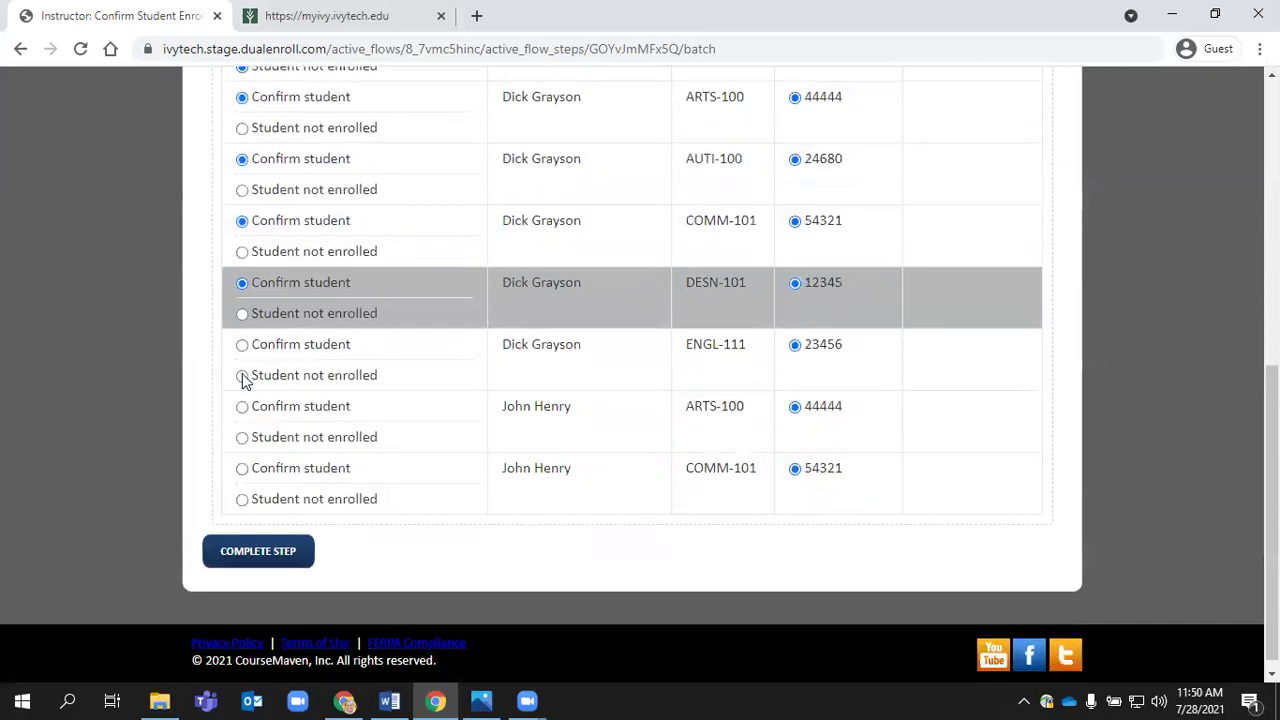
{"action": "left_click", "coordinate": [242, 332]}
Confirm the third student's enrollment in ARTS-100 and COMM-101, and complete the batch step.
{"action": "left_click", "coordinate": [243, 396]}
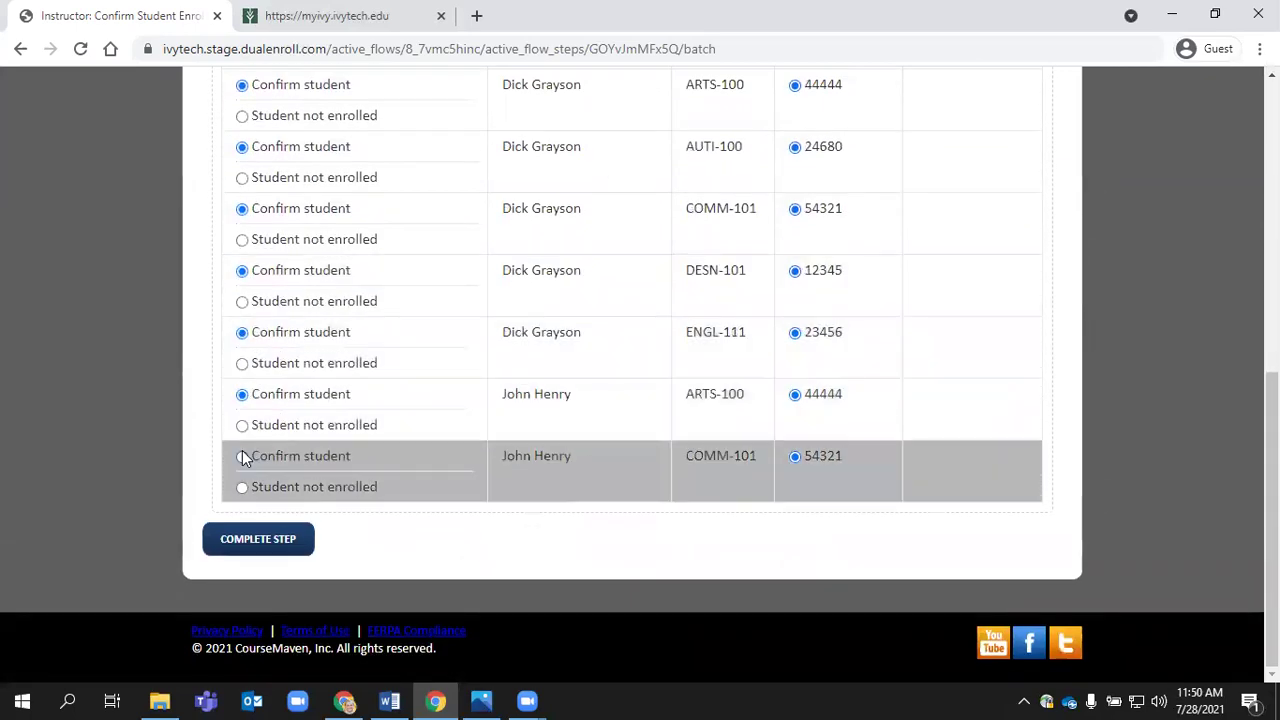
{"action": "left_click", "coordinate": [242, 457]}
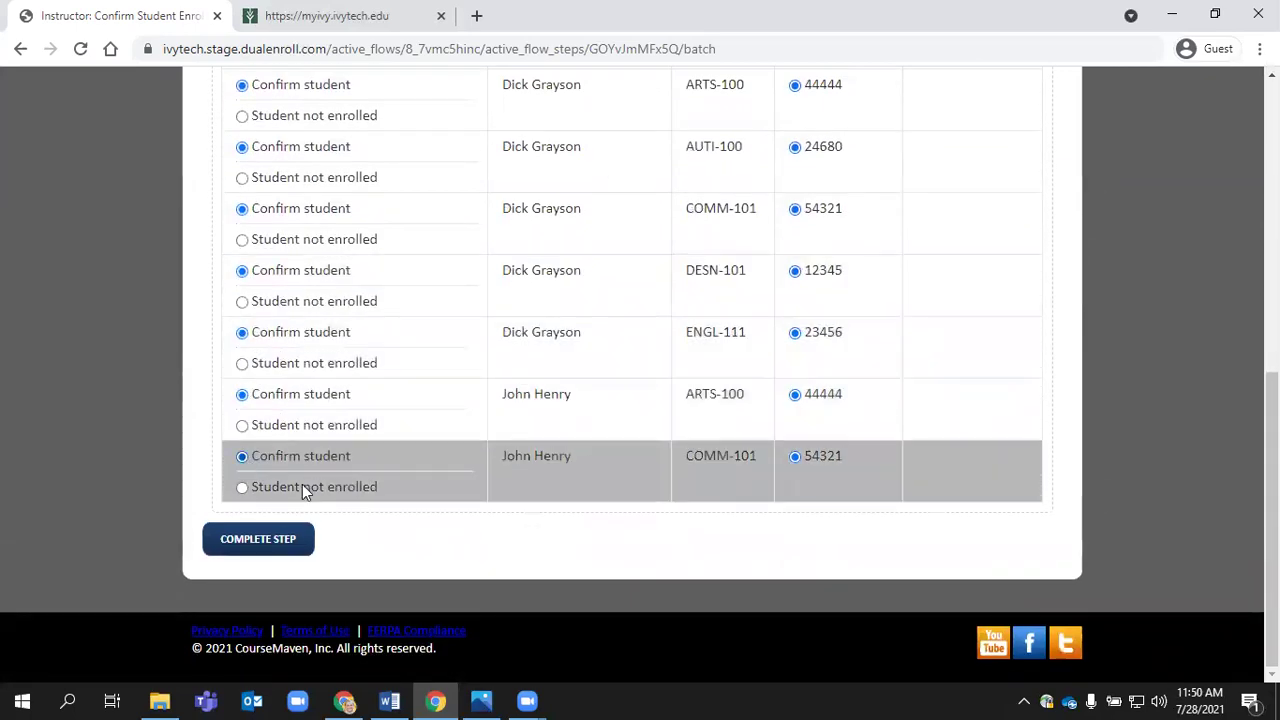
{"action": "left_click", "coordinate": [258, 545]}
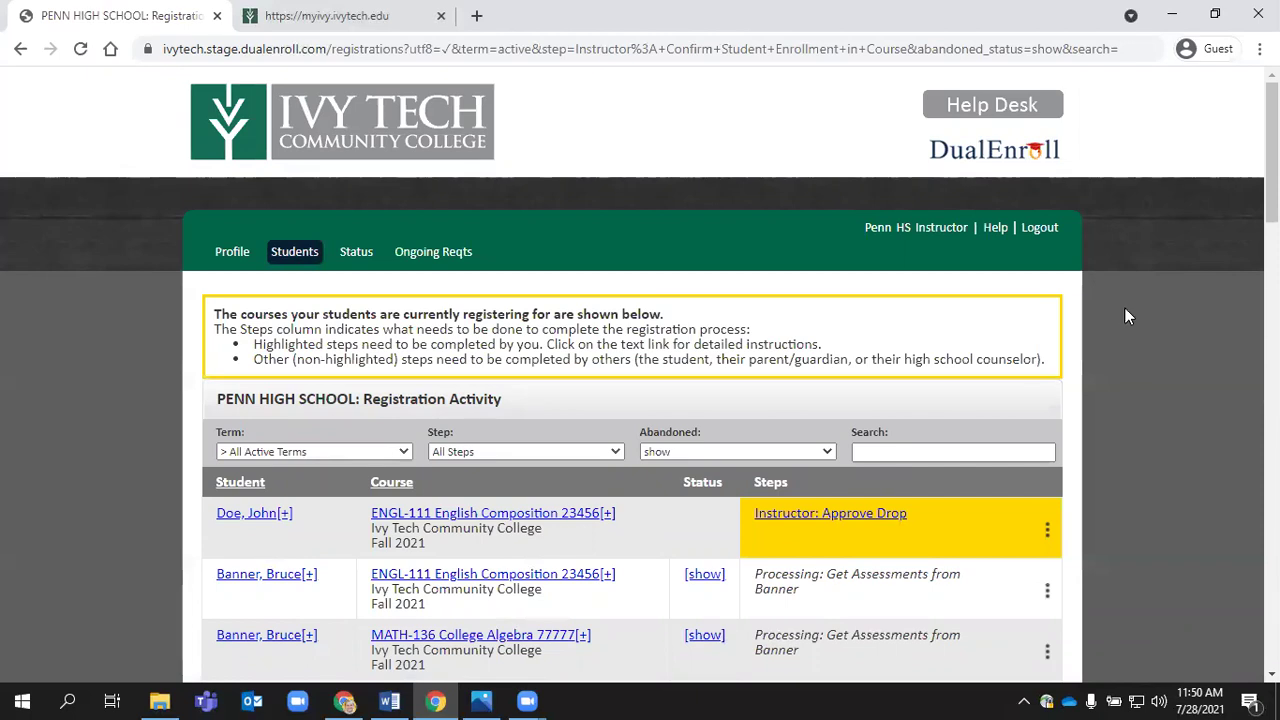
Review the registration activity for the processed enrollments, including the current step of the ADMF-102 registration marked as not enrolled.
{"action": "scroll", "coordinate": [1121, 308], "scroll_direction": "down", "scroll_amount": 1}
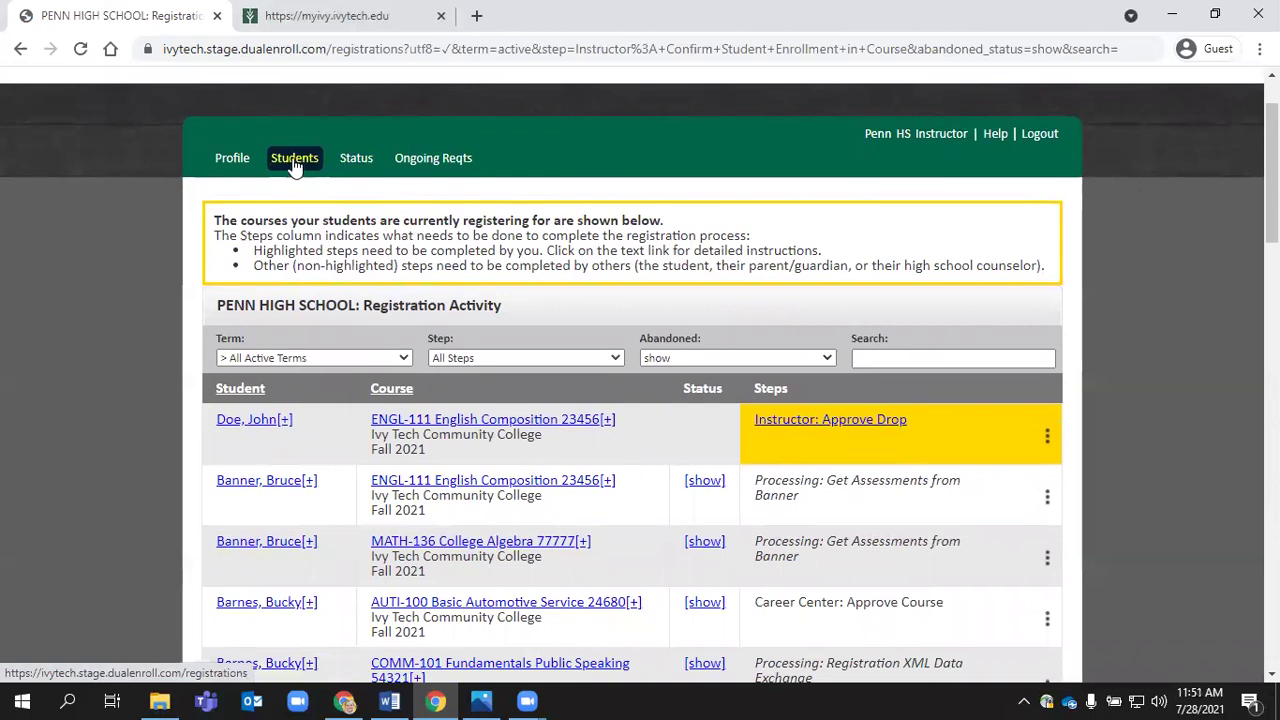
{"action": "scroll", "coordinate": [1138, 288], "scroll_direction": "down", "scroll_amount": 1}
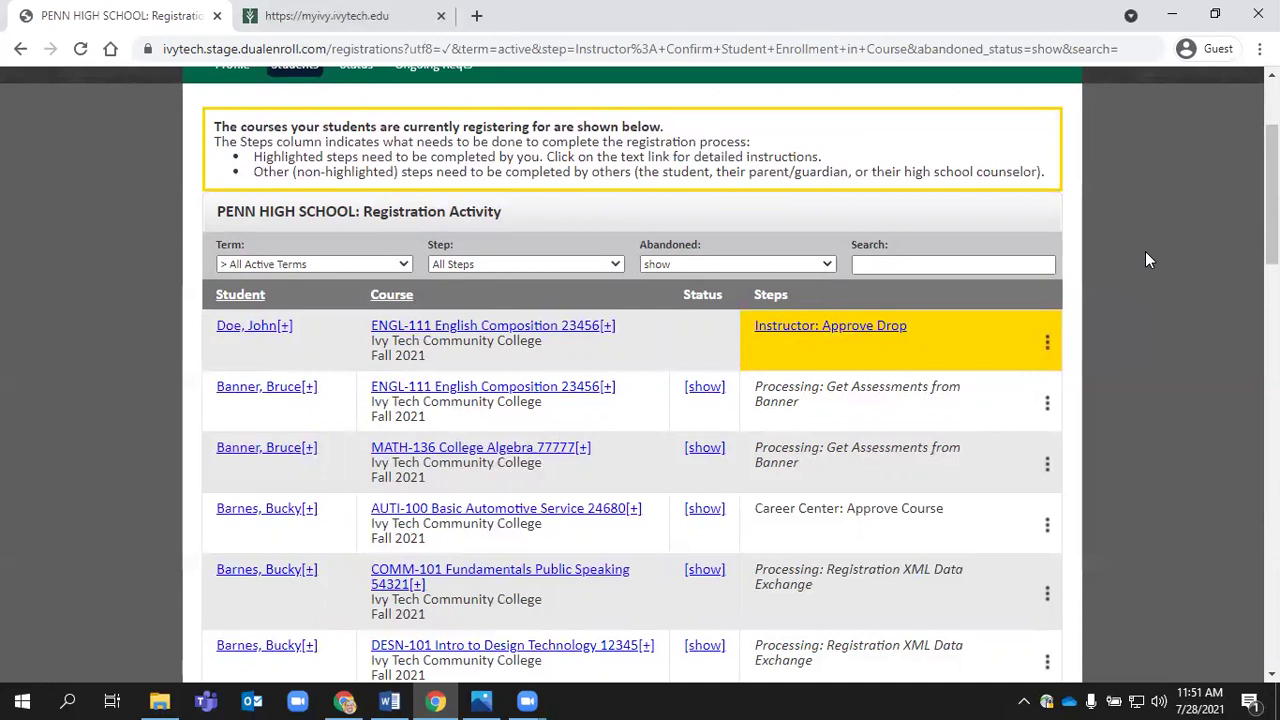
{"action": "scroll", "coordinate": [1147, 259], "scroll_direction": "down", "scroll_amount": 4}
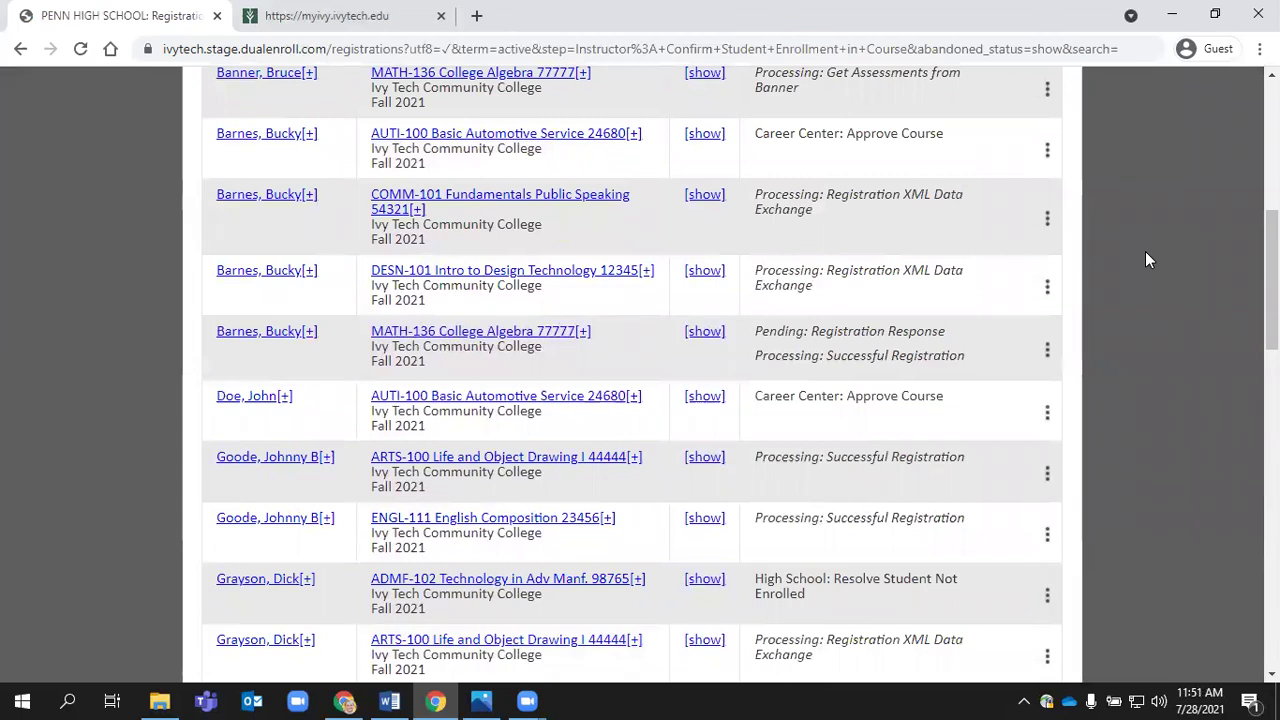
{"action": "scroll", "coordinate": [1147, 259], "scroll_direction": "down", "scroll_amount": 2}
{"action": "scroll", "coordinate": [1147, 259], "scroll_direction": "down", "scroll_amount": 1}
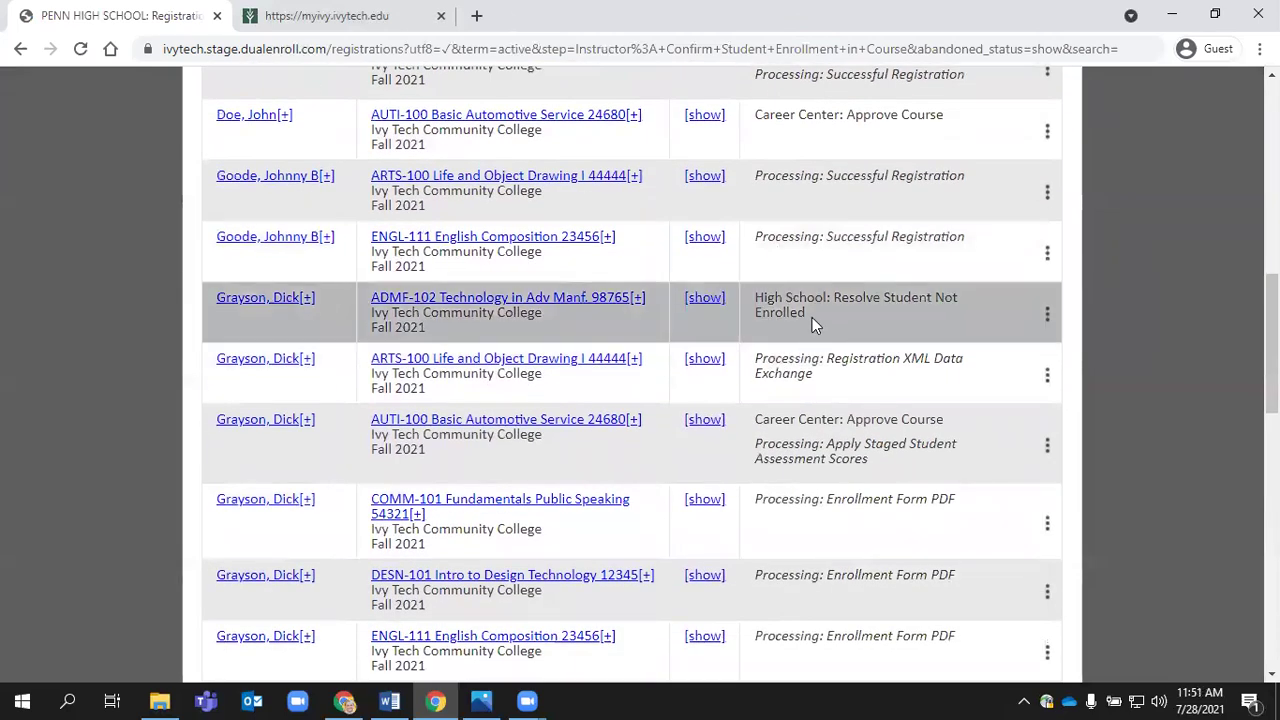
{"action": "left_click_drag", "start_coordinate": [812, 317], "coordinate": [756, 298]}
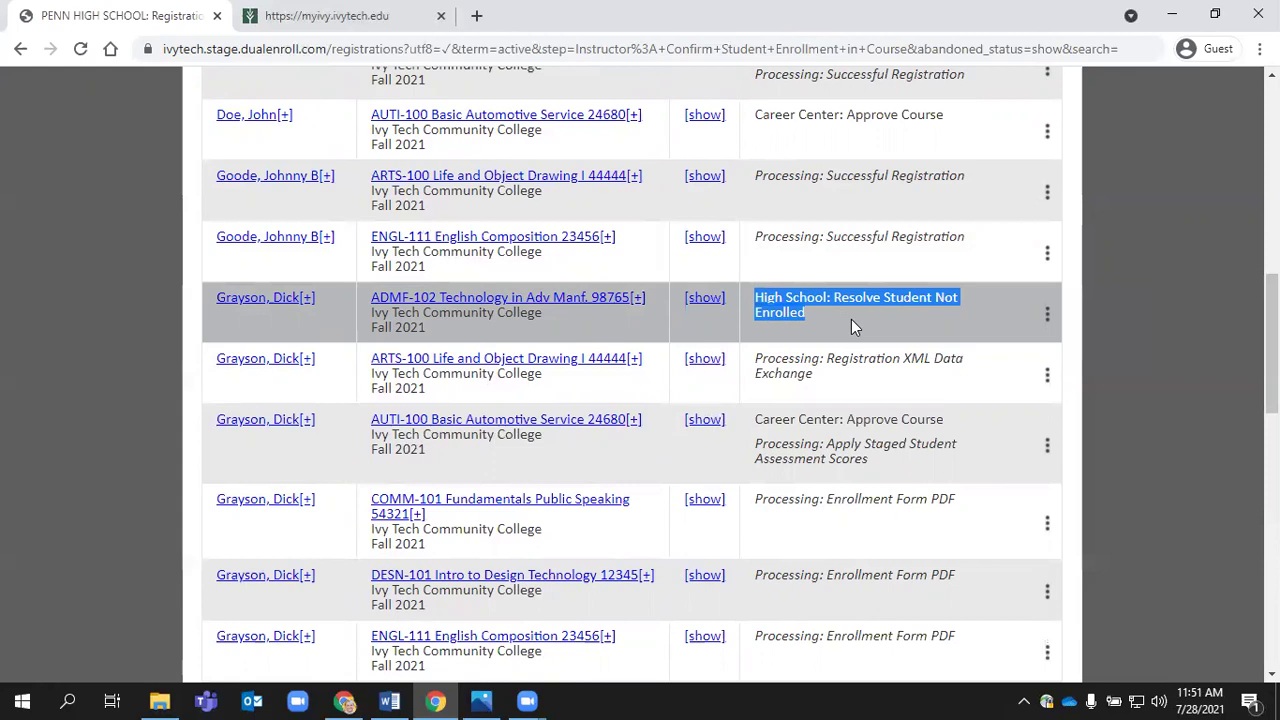
{"action": "left_click", "coordinate": [1108, 296]}
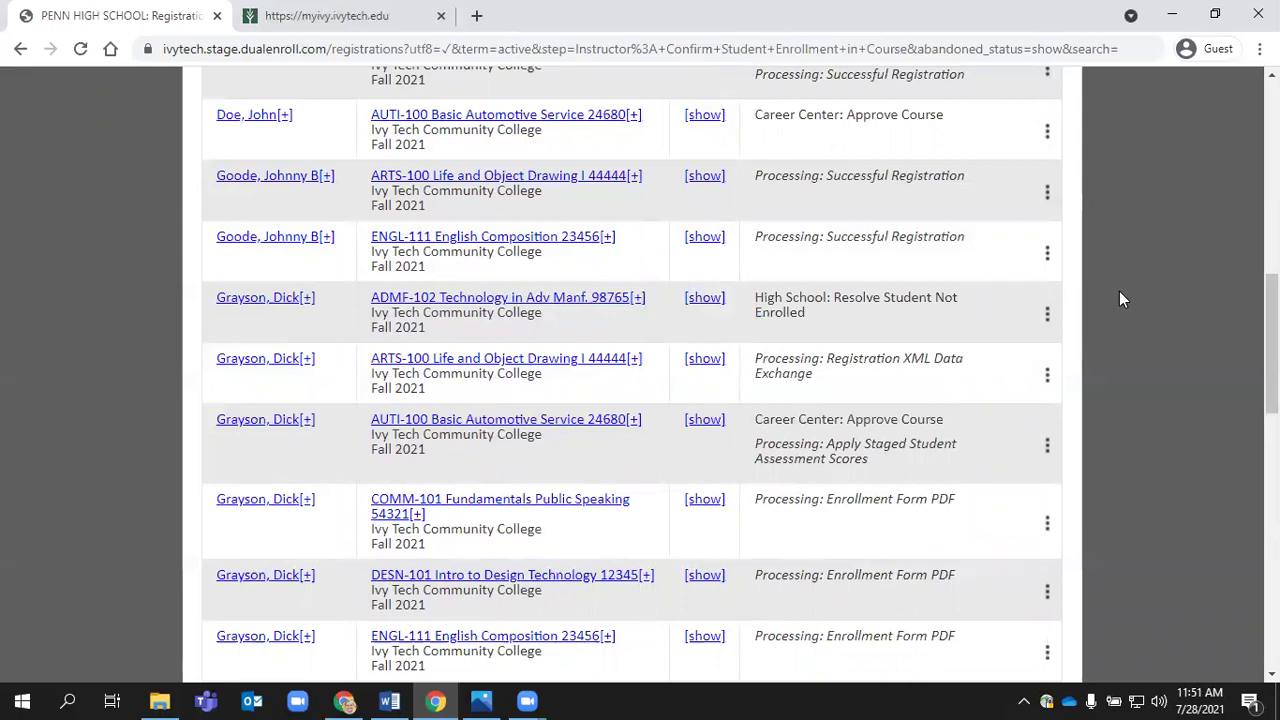
Open the instructor drop approval for the ENGL-111 registration, choose "Decide Later" as the decision and complete the step.
{"action": "scroll", "coordinate": [1119, 291], "scroll_direction": "up", "scroll_amount": 8}
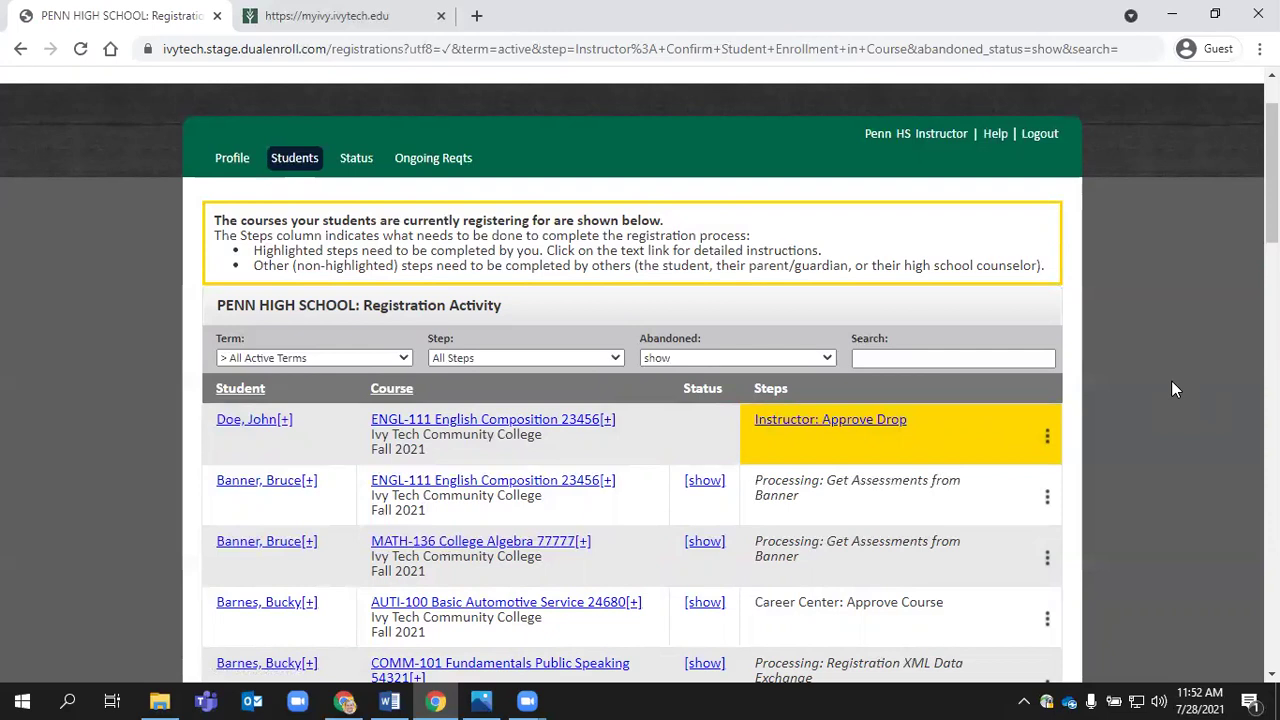
{"action": "left_click", "coordinate": [774, 428]}
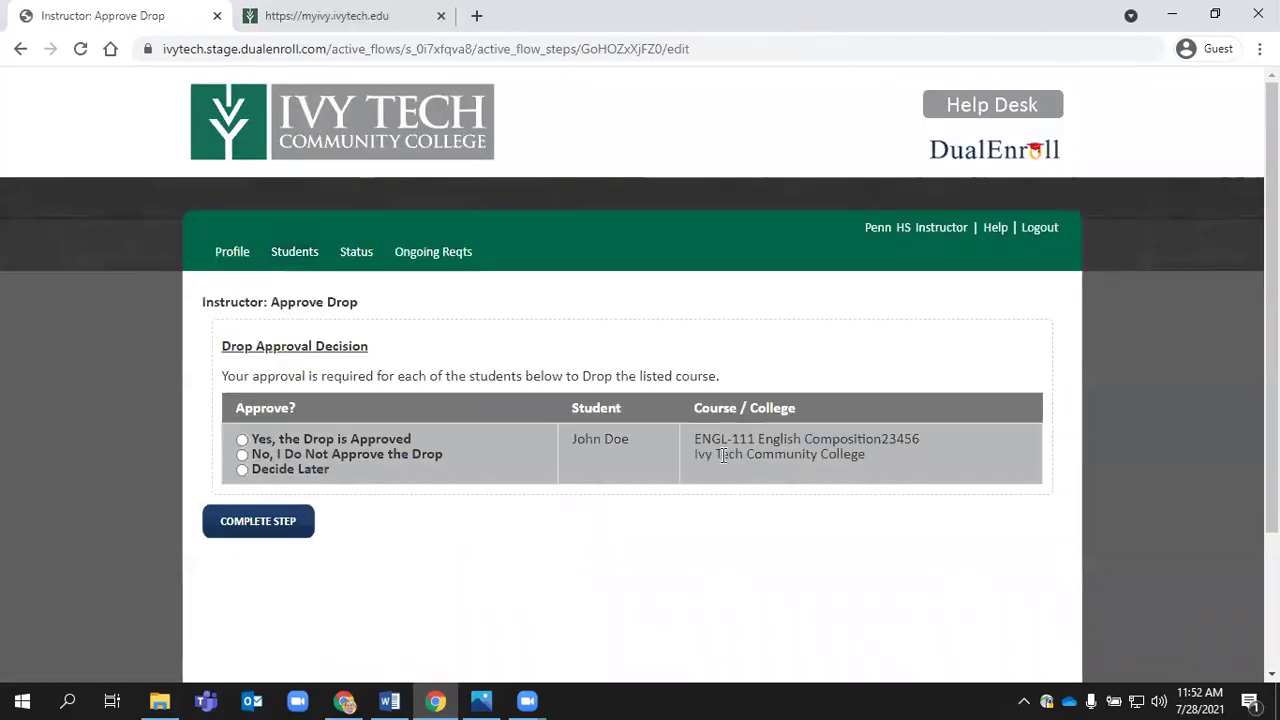
{"action": "left_click", "coordinate": [246, 439]}
{"action": "left_click", "coordinate": [242, 456]}
{"action": "left_click", "coordinate": [244, 470]}
{"action": "left_click", "coordinate": [265, 527]}
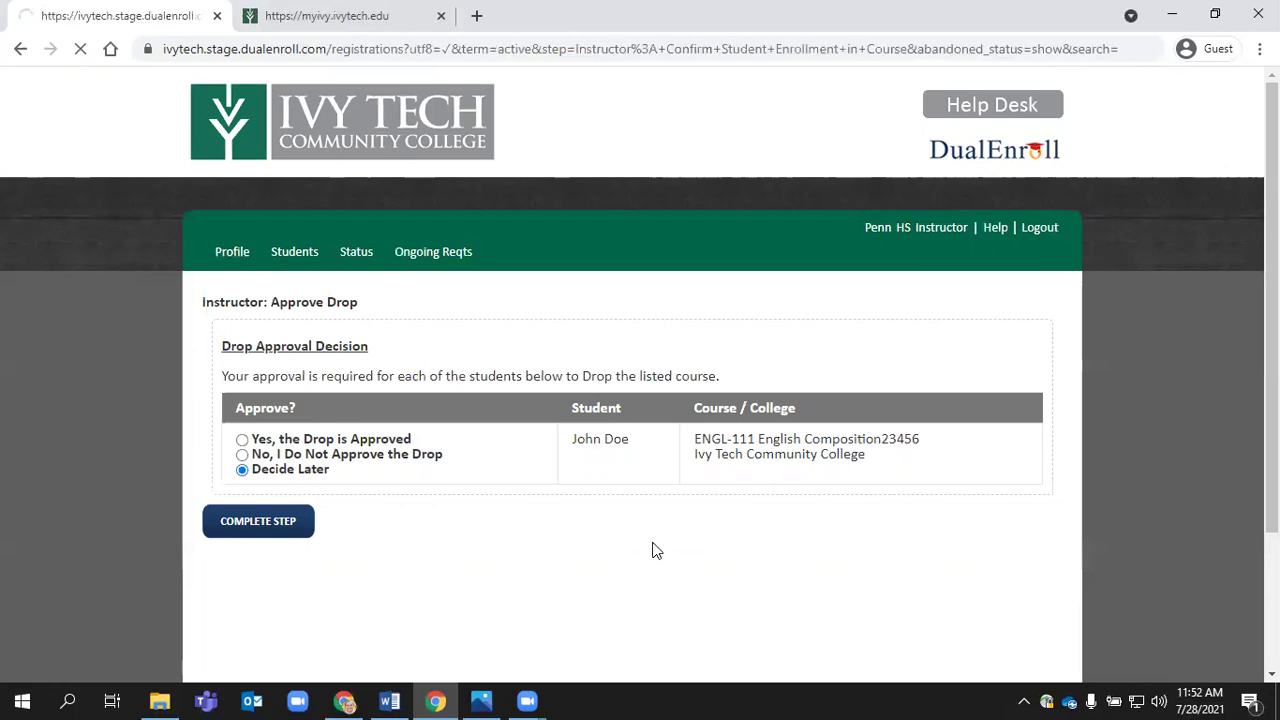
Look through the step options available for filtering the registration activity.
{"action": "scroll", "coordinate": [956, 388], "scroll_direction": "down", "scroll_amount": 1}
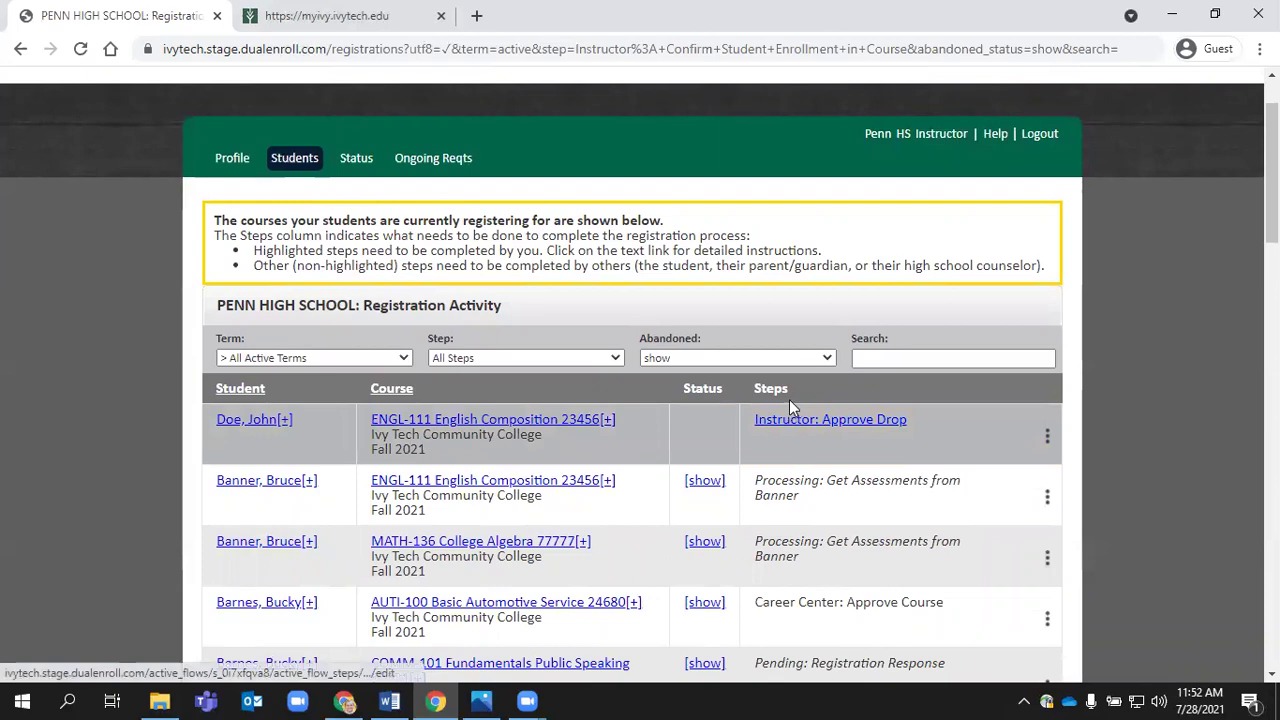
{"action": "left_click", "coordinate": [527, 360]}
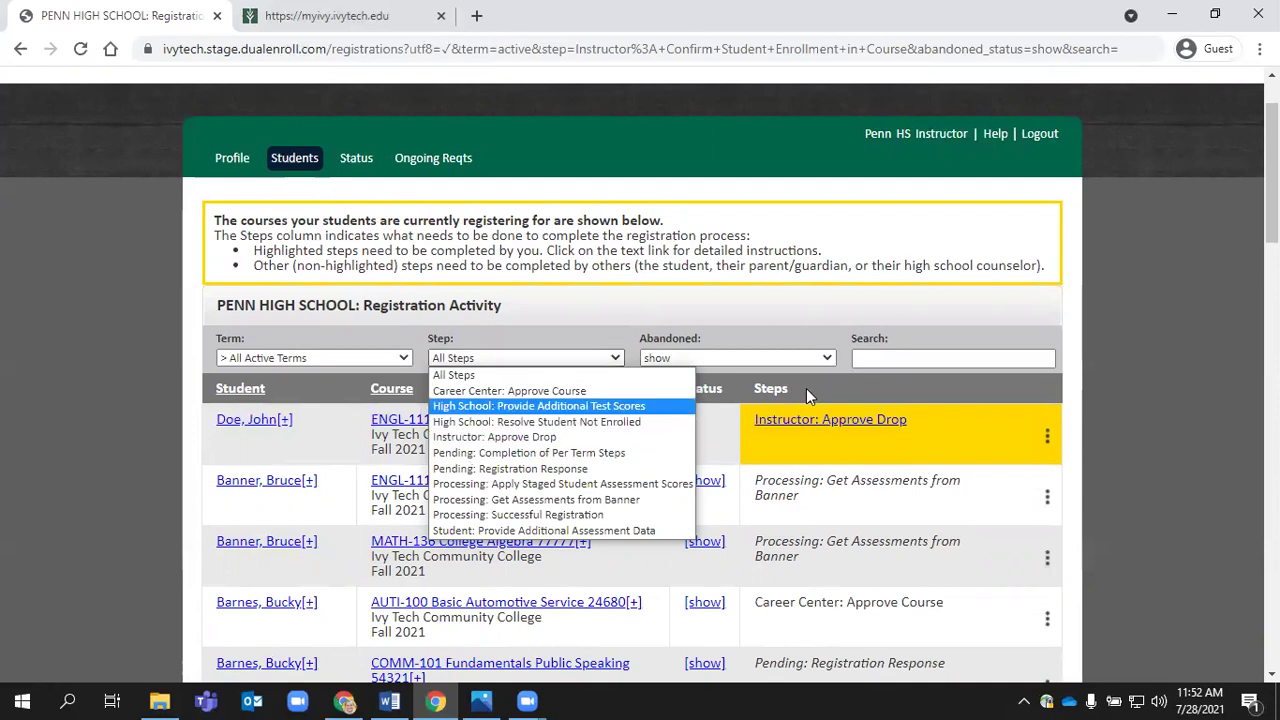
{"action": "left_click", "coordinate": [1141, 380]}
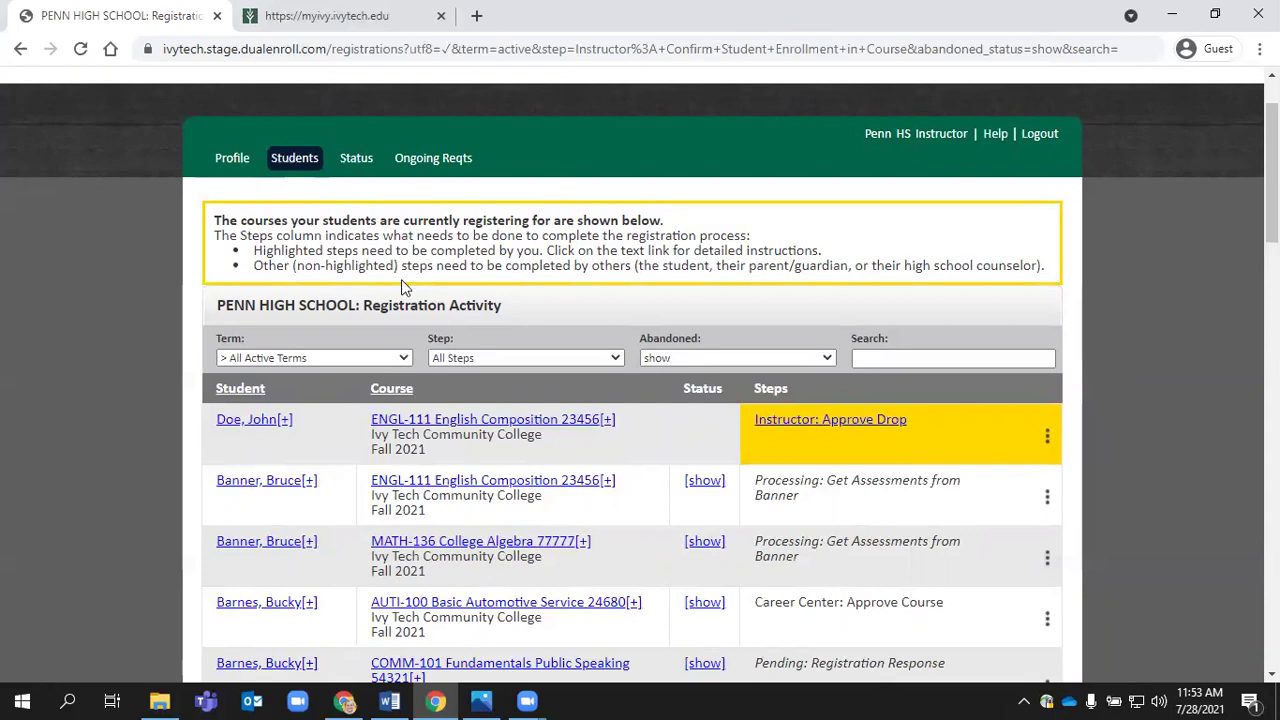
Open the instructor's status page and review the credential reviews and course rosters.
{"action": "left_click", "coordinate": [356, 162]}
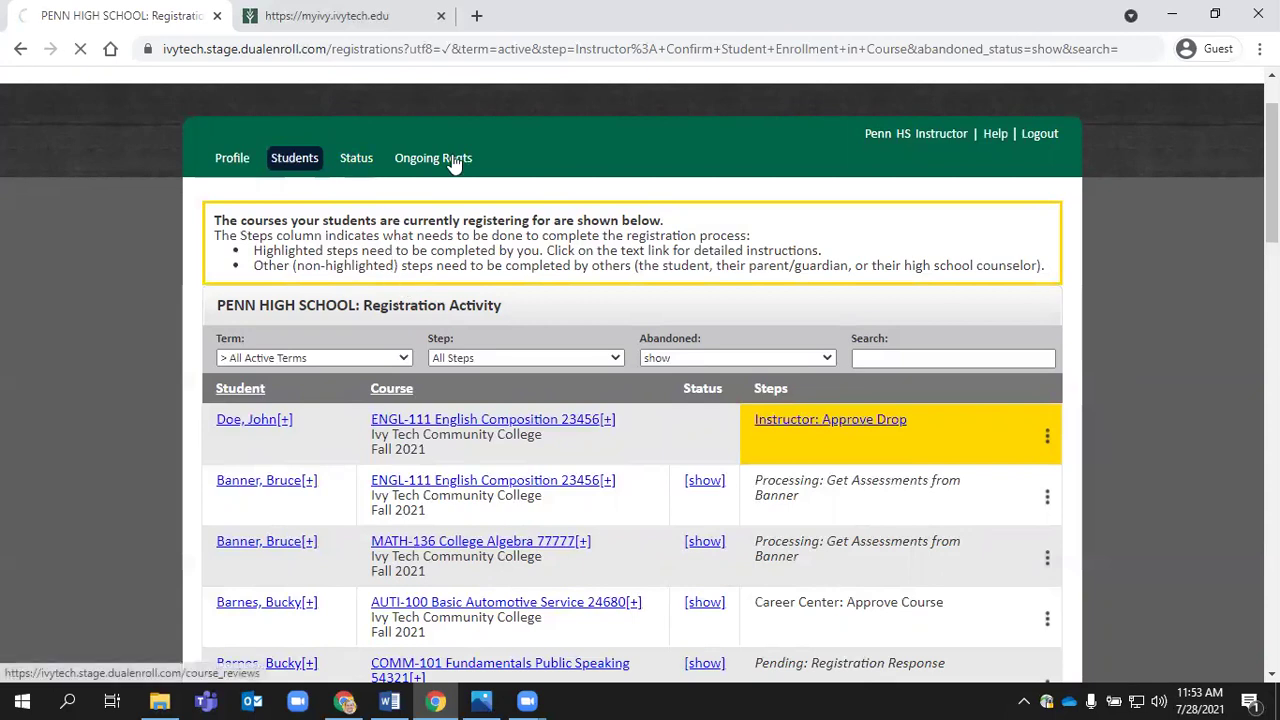
{"action": "scroll", "coordinate": [1169, 246], "scroll_direction": "down", "scroll_amount": 1}
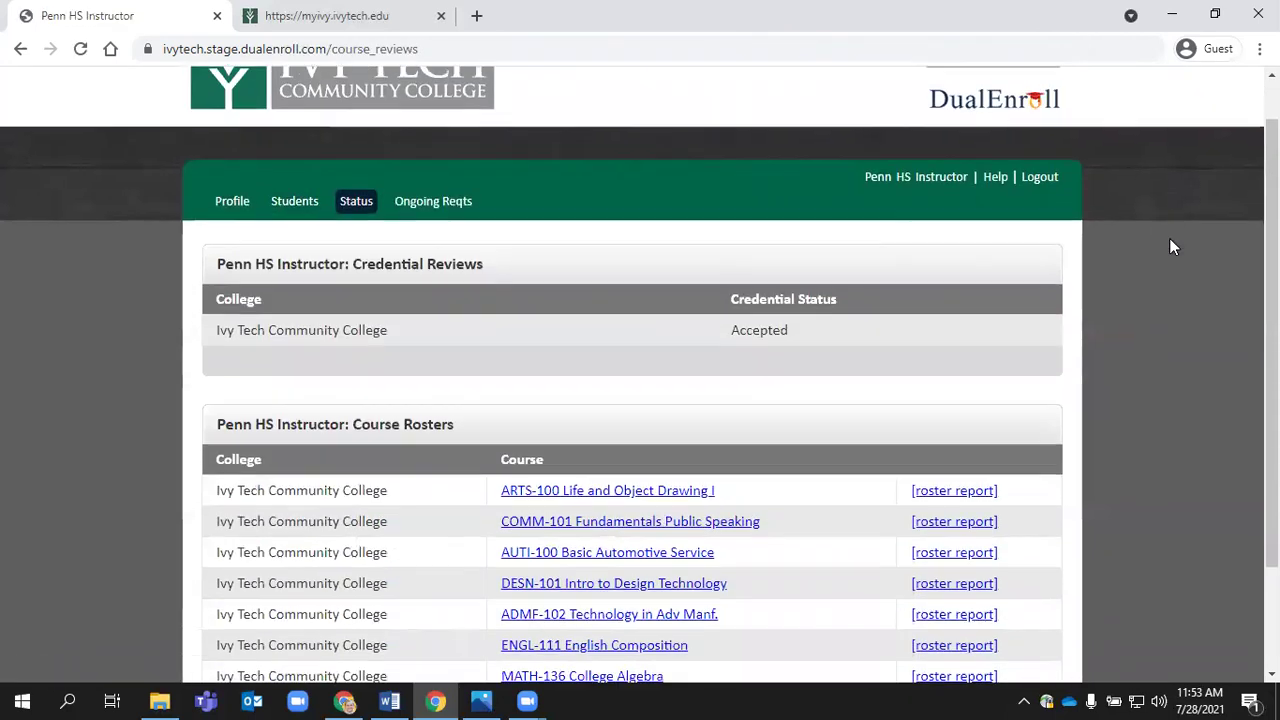
{"action": "scroll", "coordinate": [1169, 238], "scroll_direction": "down", "scroll_amount": 2}
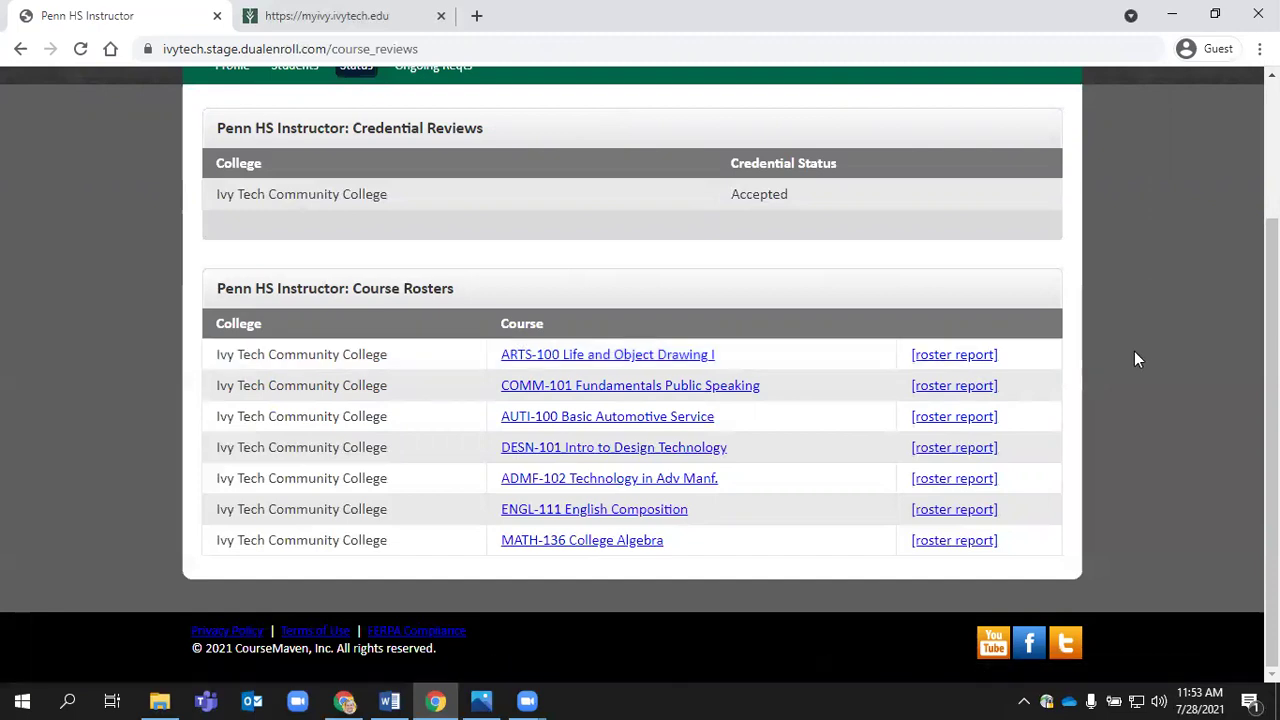
{"action": "scroll", "coordinate": [1132, 357], "scroll_direction": "up", "scroll_amount": 2}
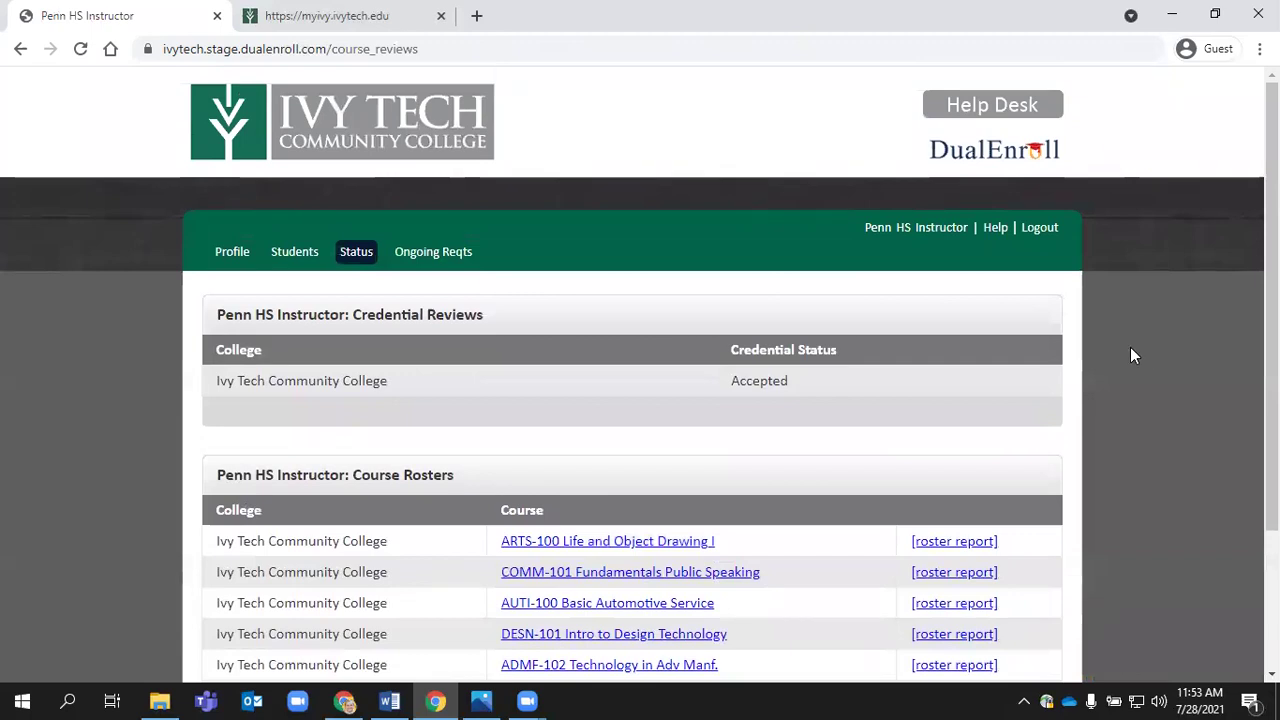